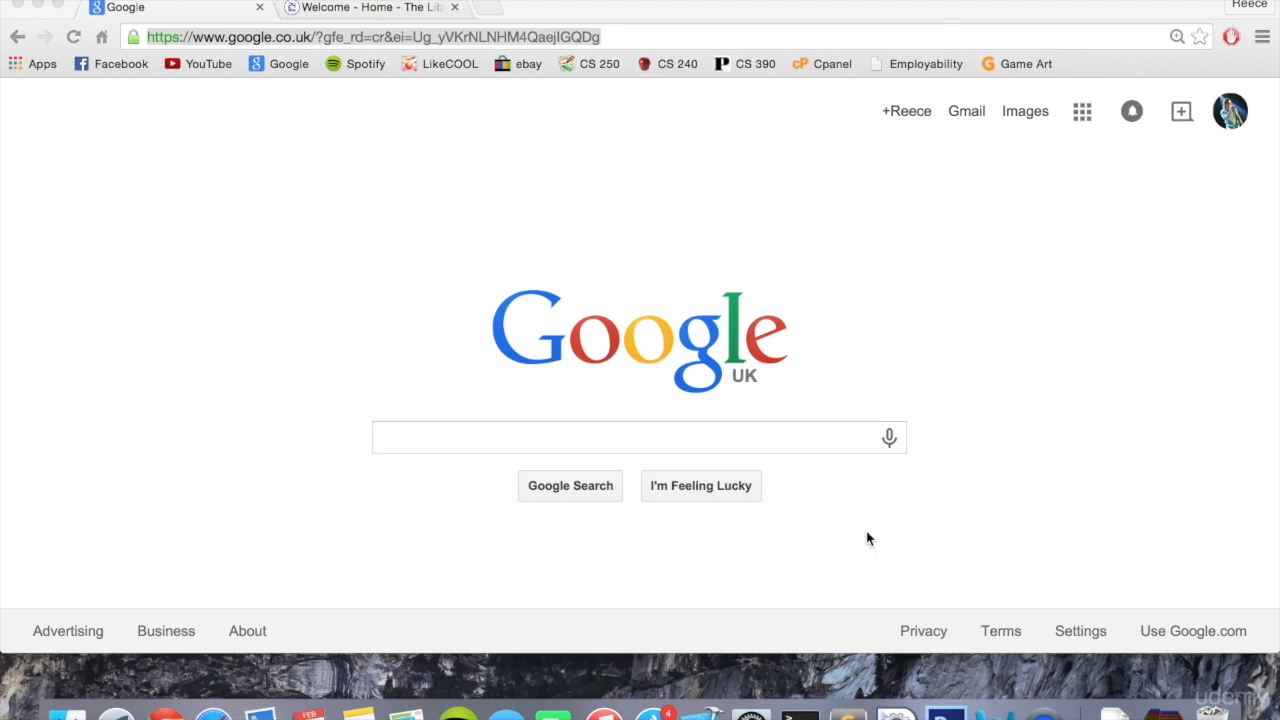
# - Glance at the empty Sublime Text editor, return to Chrome, and search Google for sublime to open the Sublime Text website
pyautogui.click(847, 712)
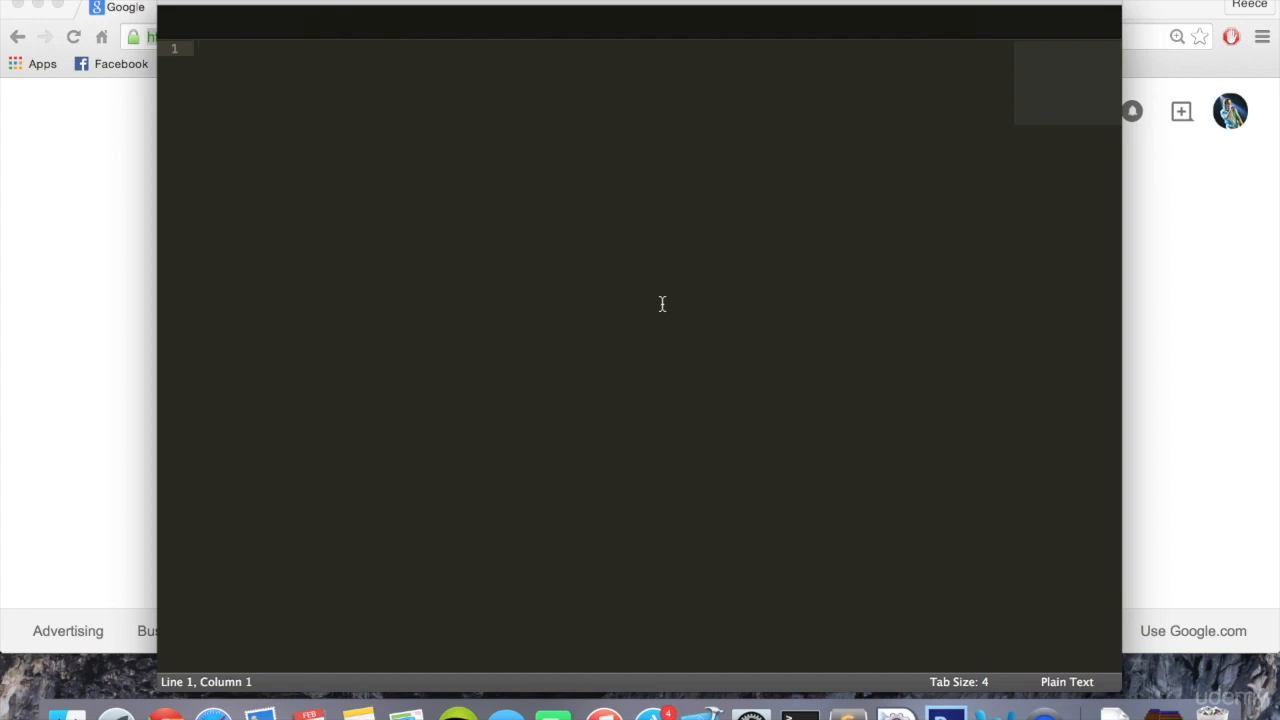
pyautogui.click(145, 183)
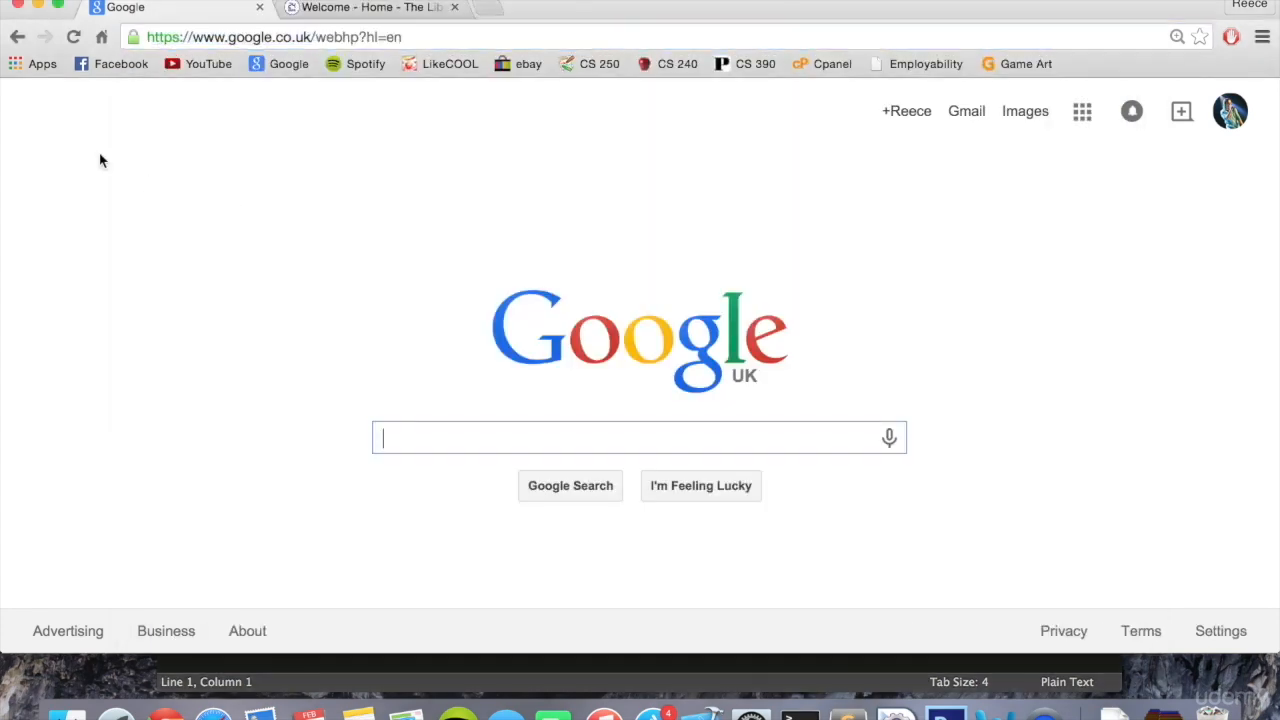
pyautogui.write('sublime')
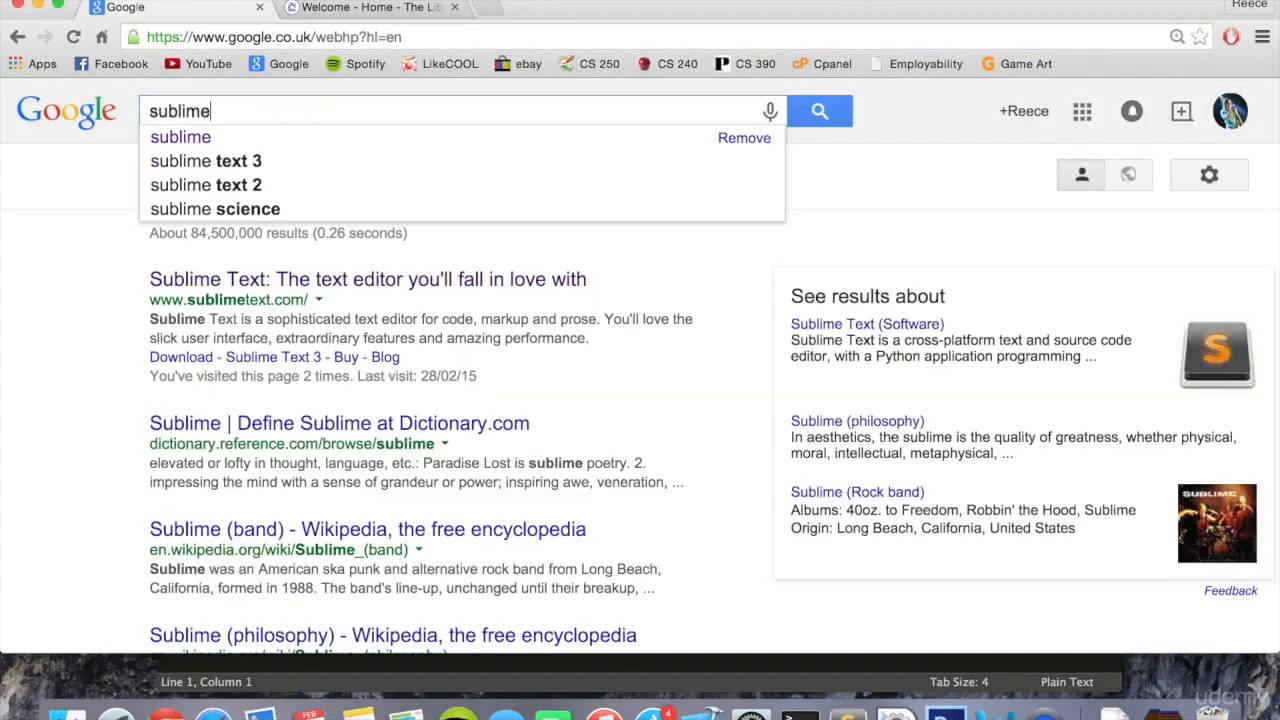
pyautogui.press('Return')
pyautogui.click(190, 279)
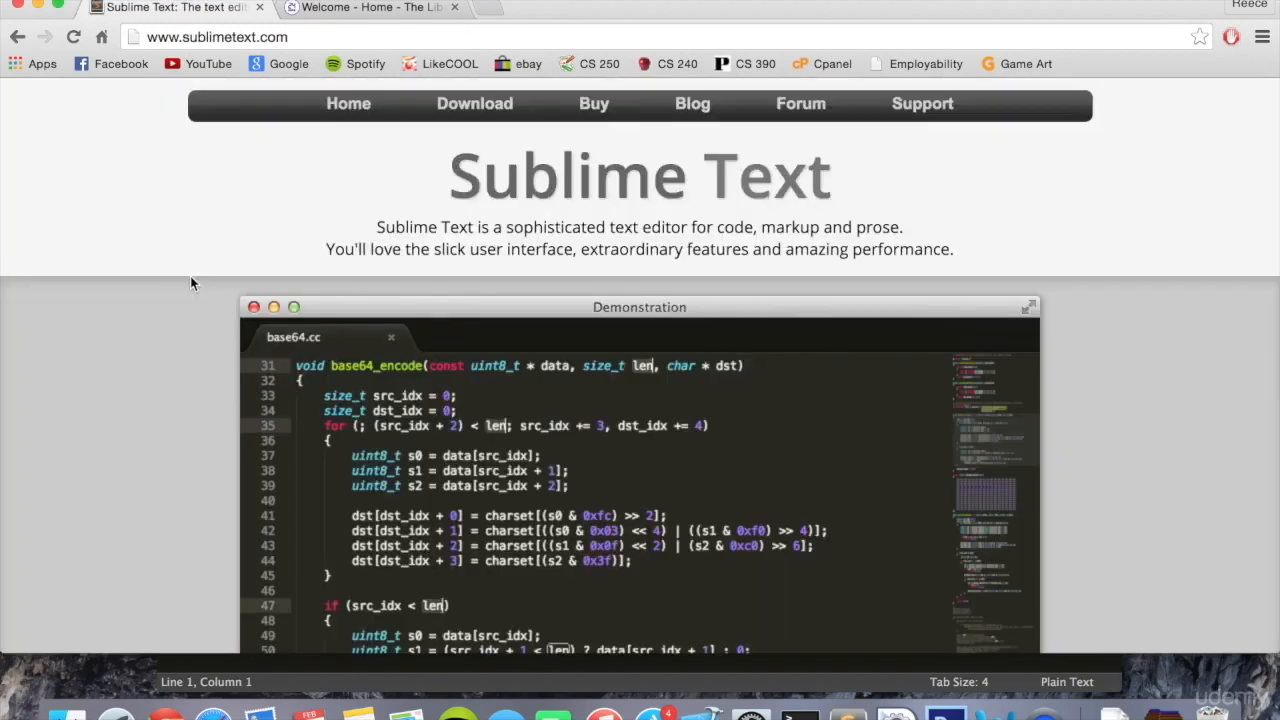
# - Request the Sublime Text 2.0.2 download for OS X and cancel saving the file
pyautogui.scroll(-5, 560, 480)
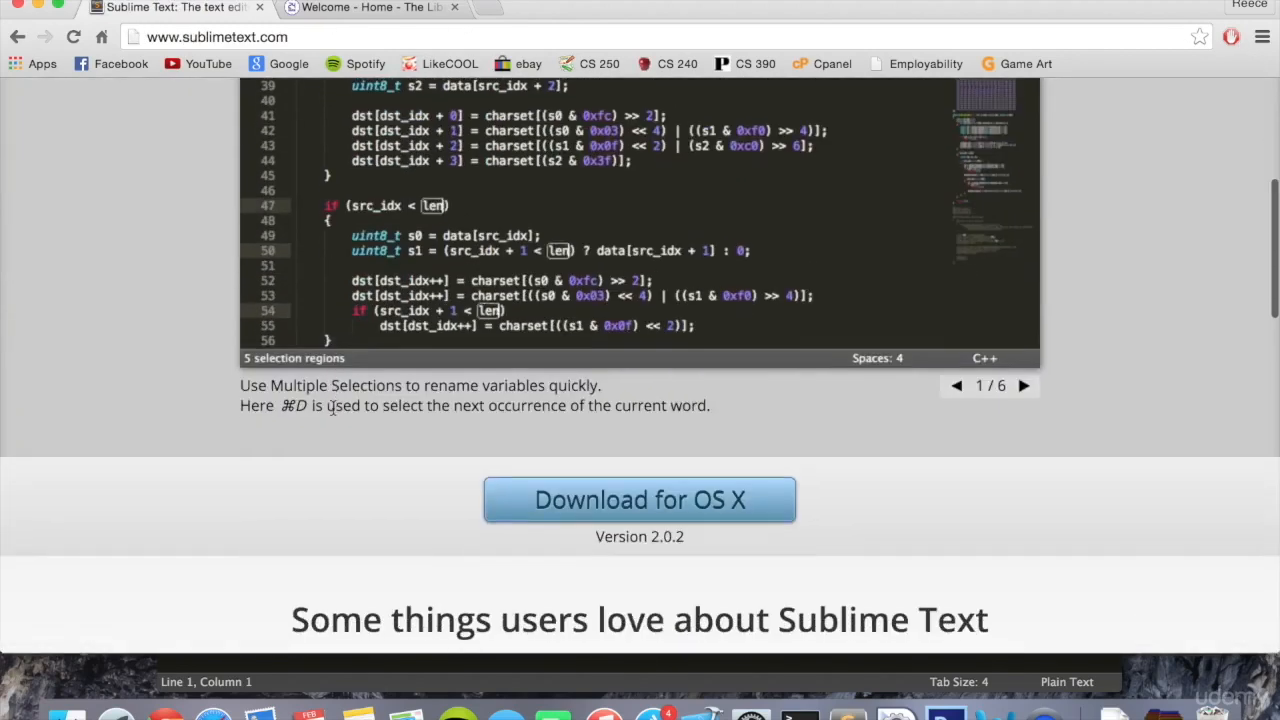
pyautogui.click(659, 503)
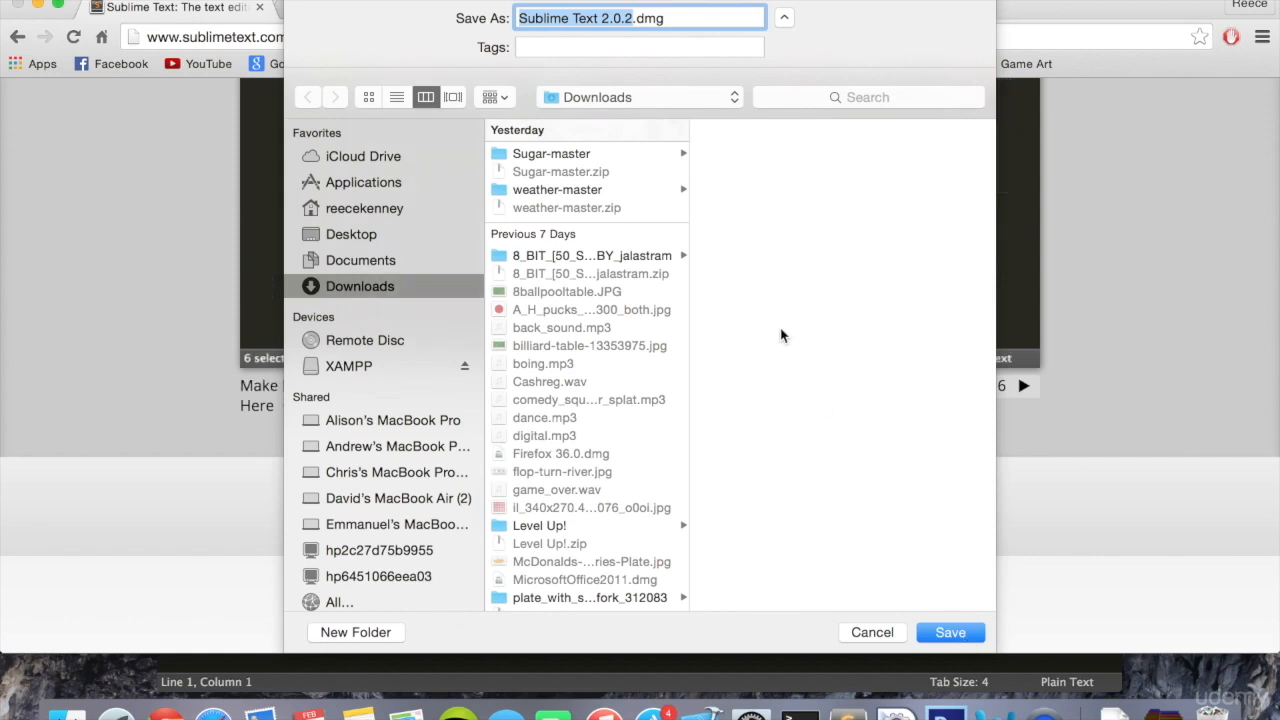
pyautogui.click(872, 632)
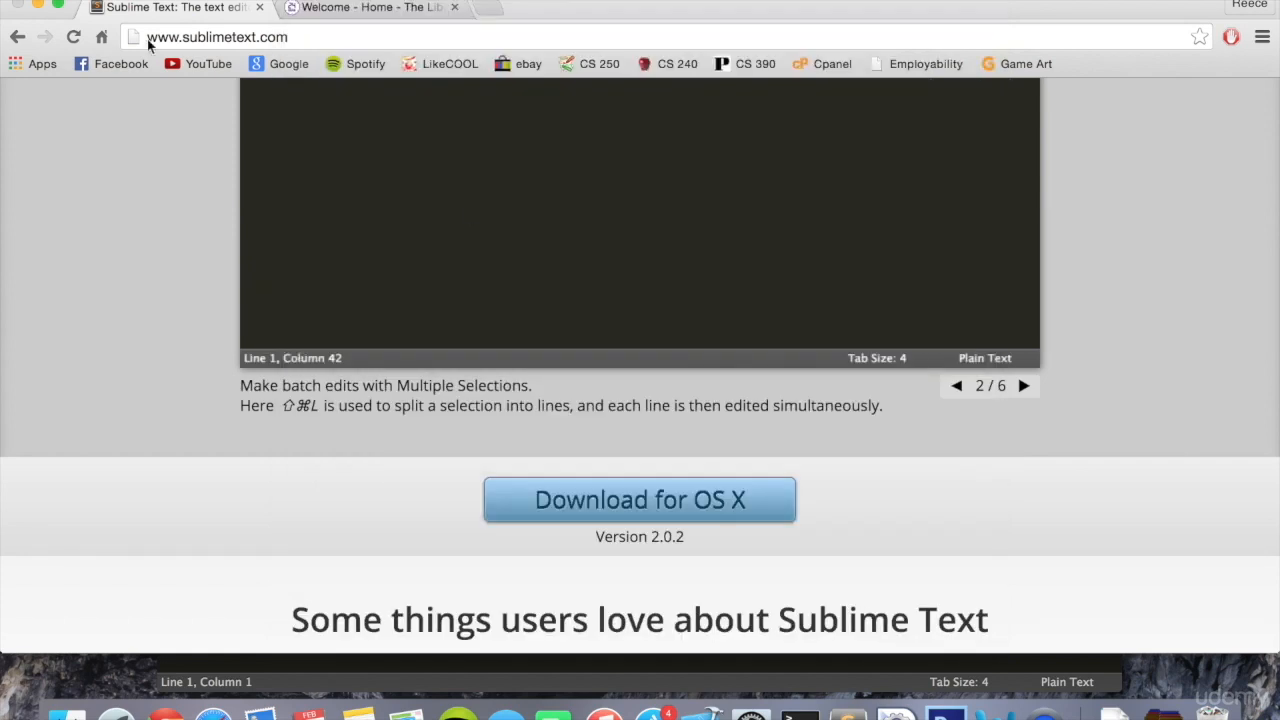
# - Return to Google, search for xampp, and open the Apache Friends XAMPP website from the results
pyautogui.click(17, 37)
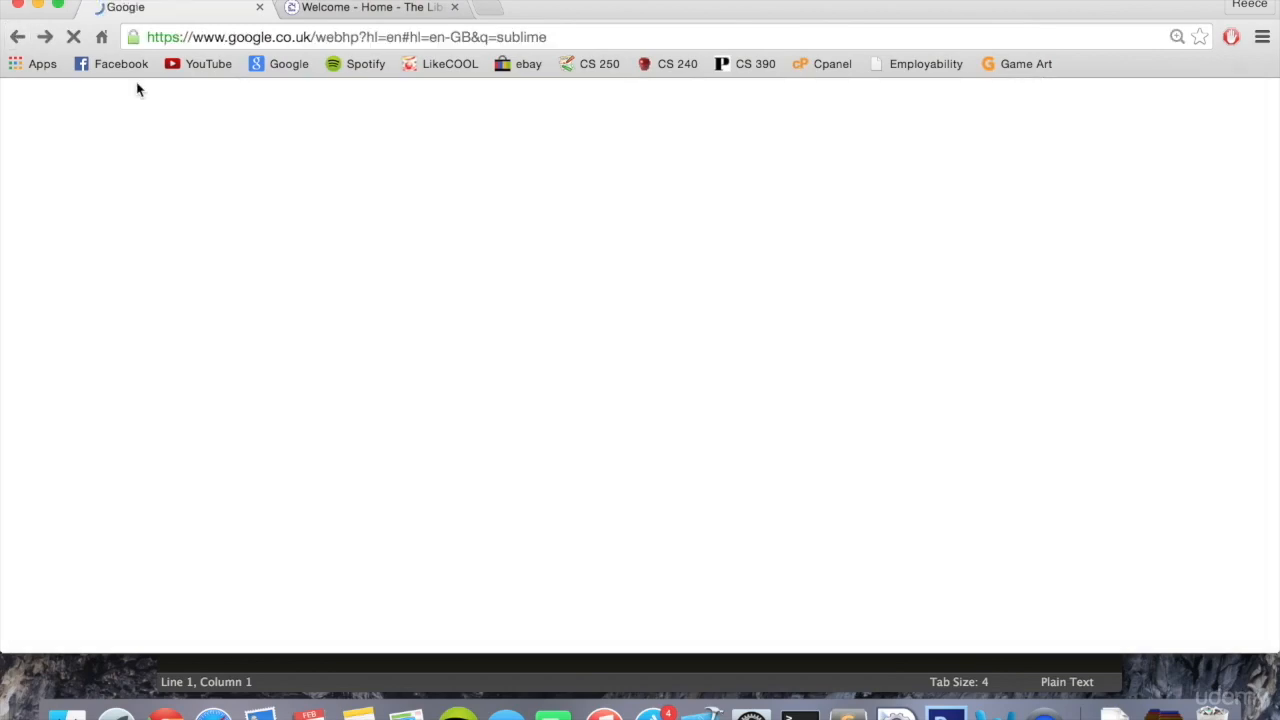
pyautogui.doubleClick(246, 114)
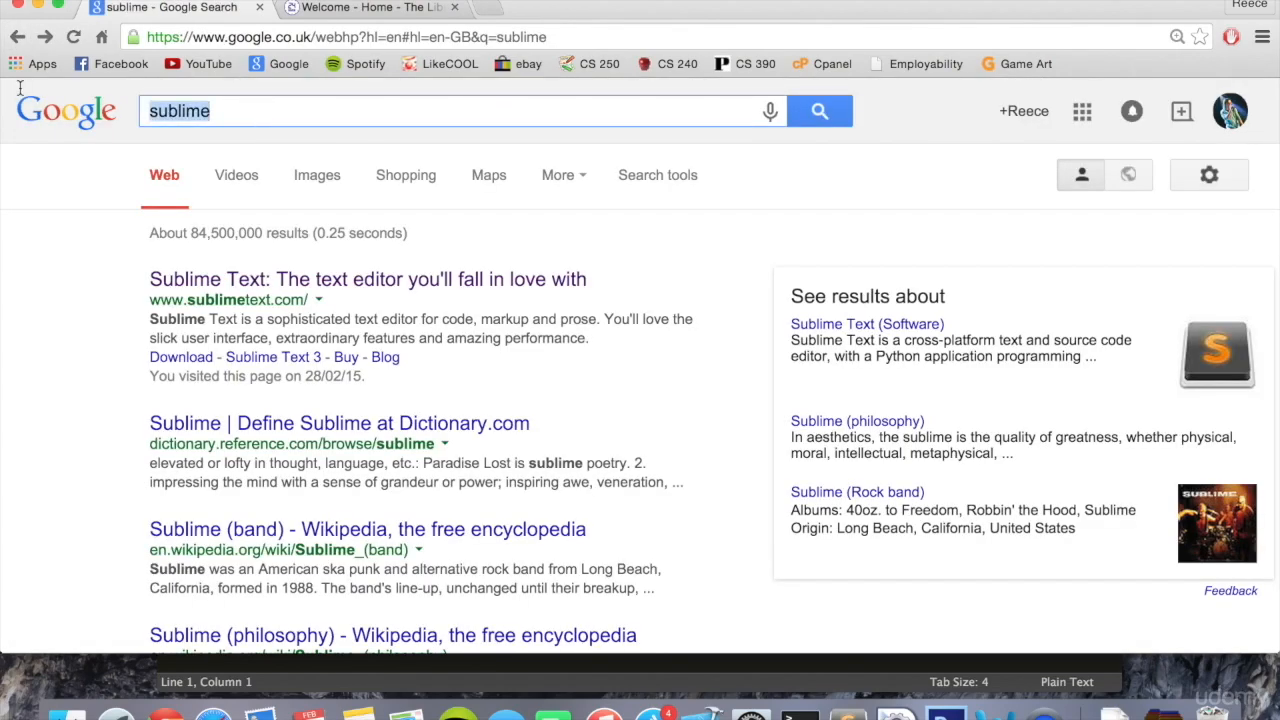
pyautogui.click(74, 123)
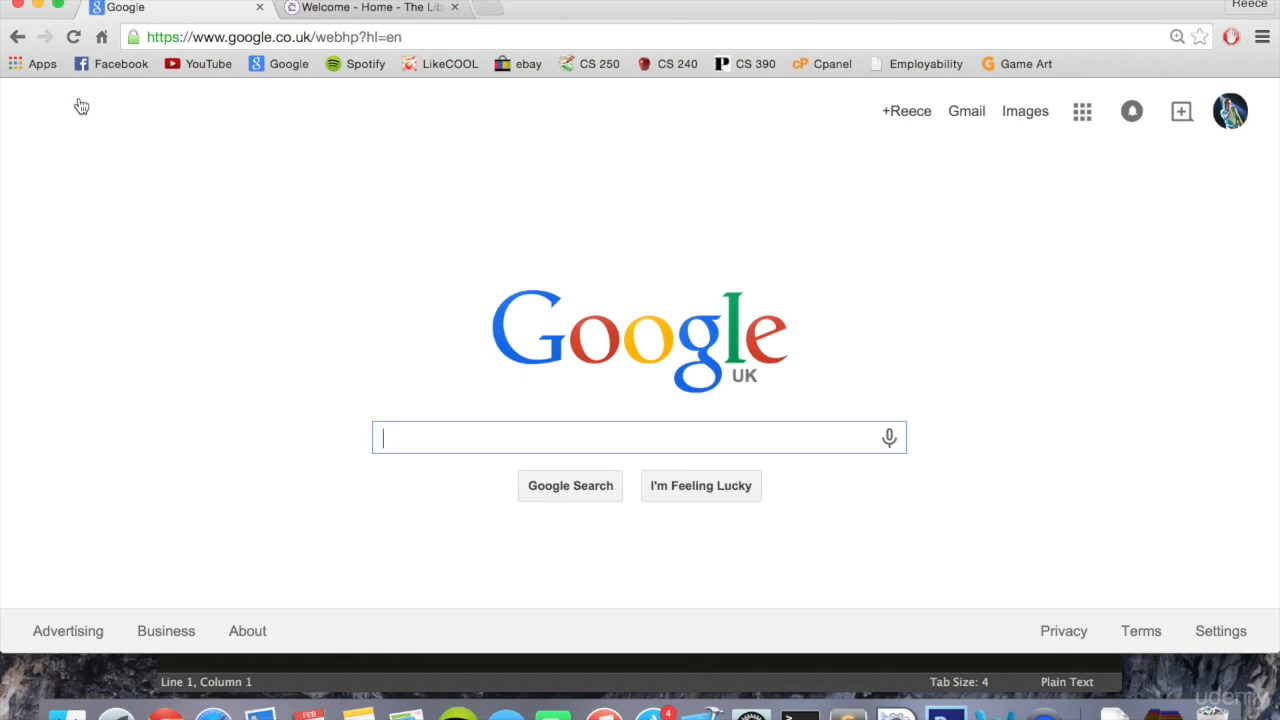
pyautogui.write('xampp')
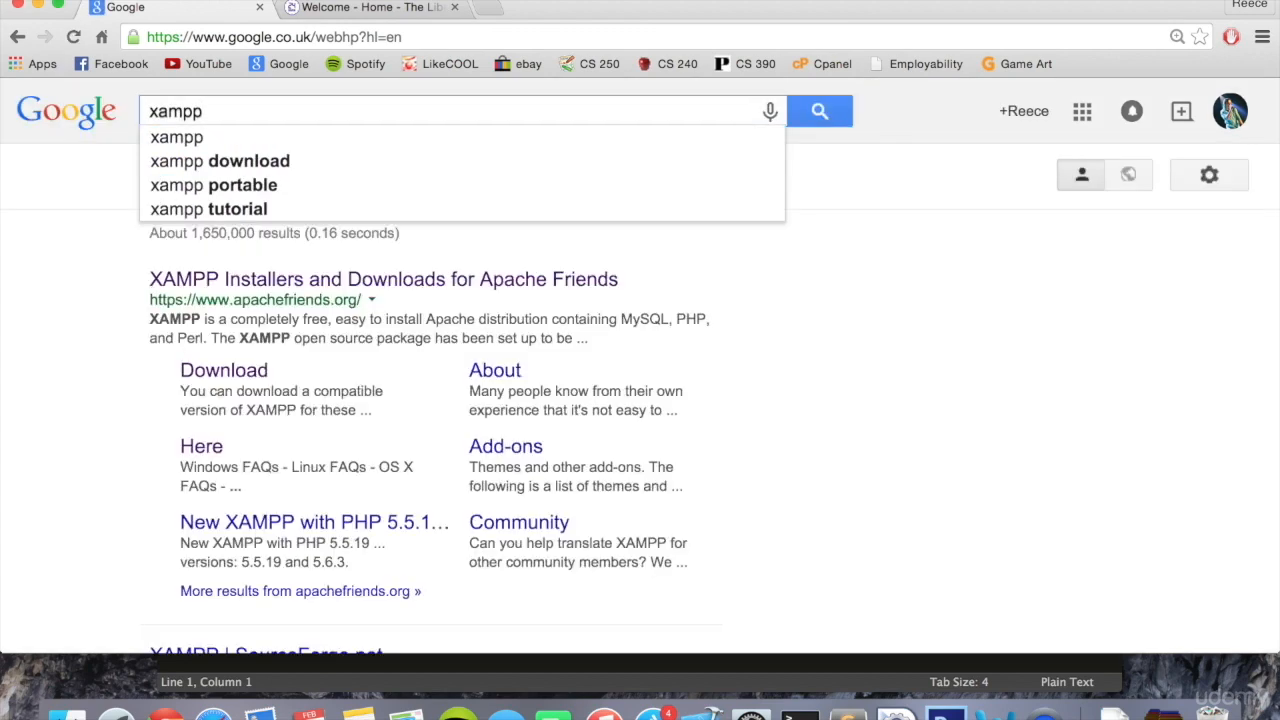
pyautogui.press('Return')
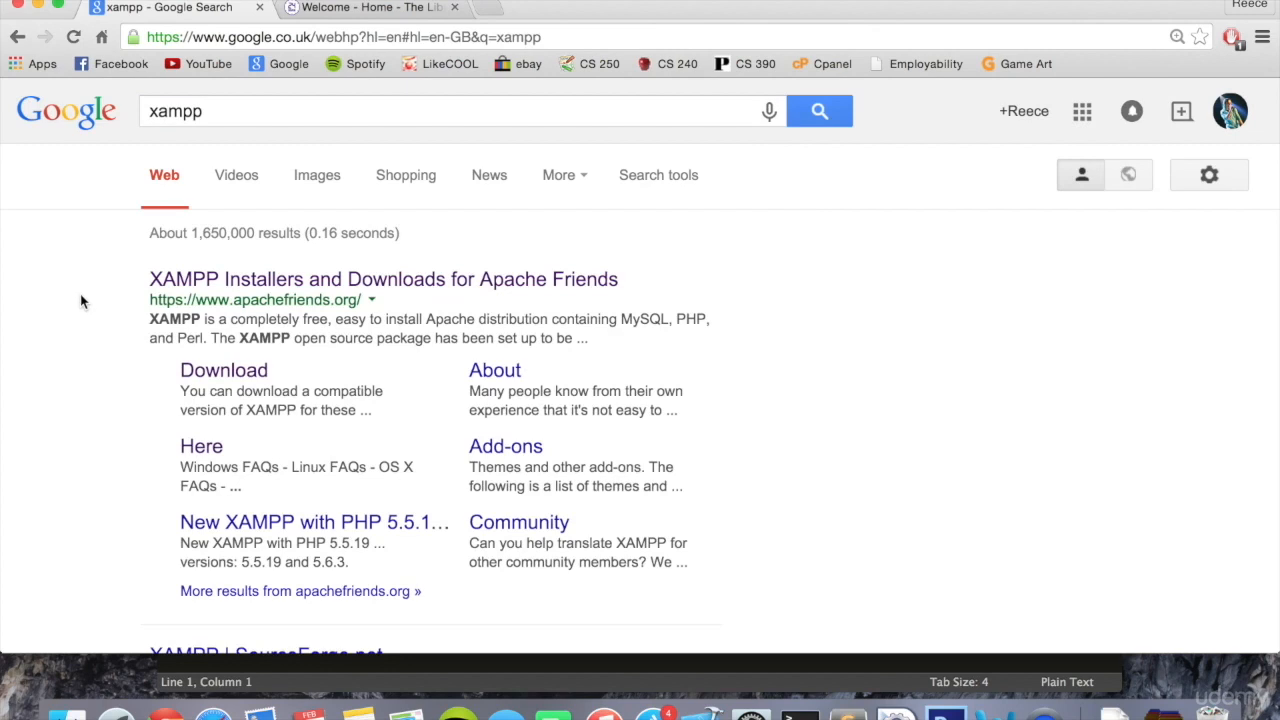
pyautogui.click(238, 281)
# - Download XAMPP for OS X v5.6.3 and save xampp-osx-5.6.3-0-installer to the Downloads folder
pyautogui.scroll(-5, 237, 303)
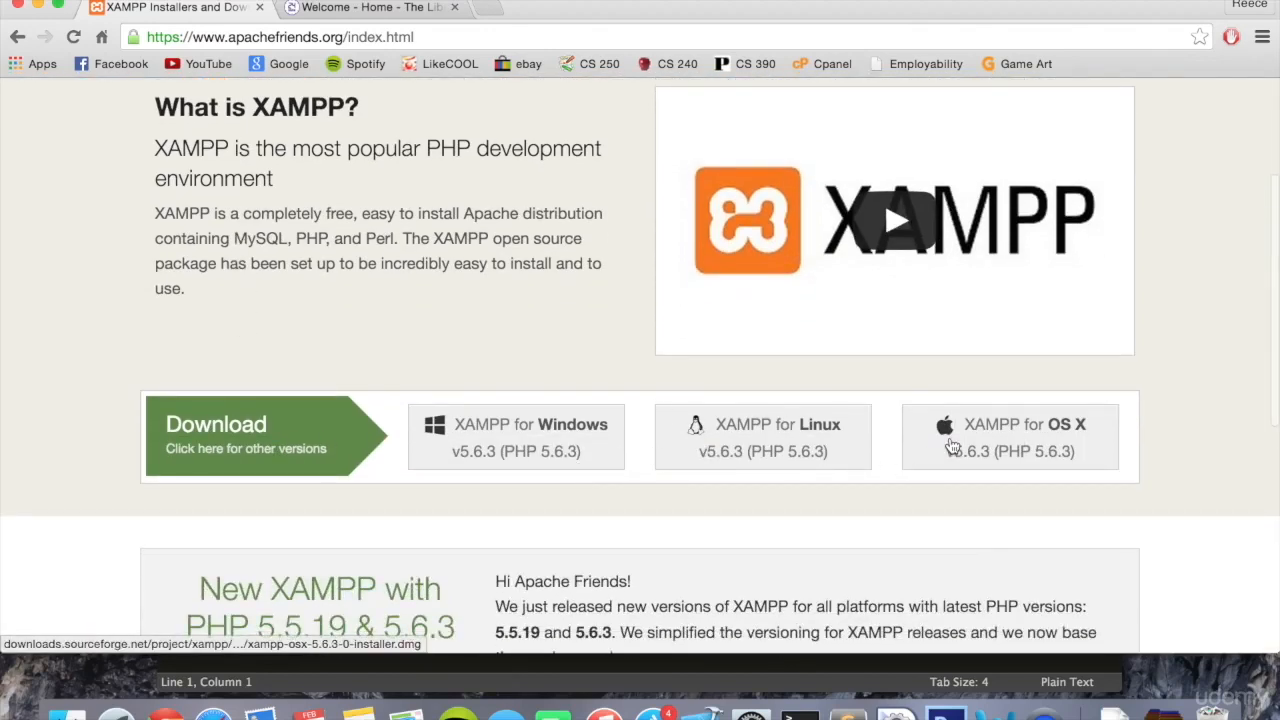
pyautogui.click(953, 449)
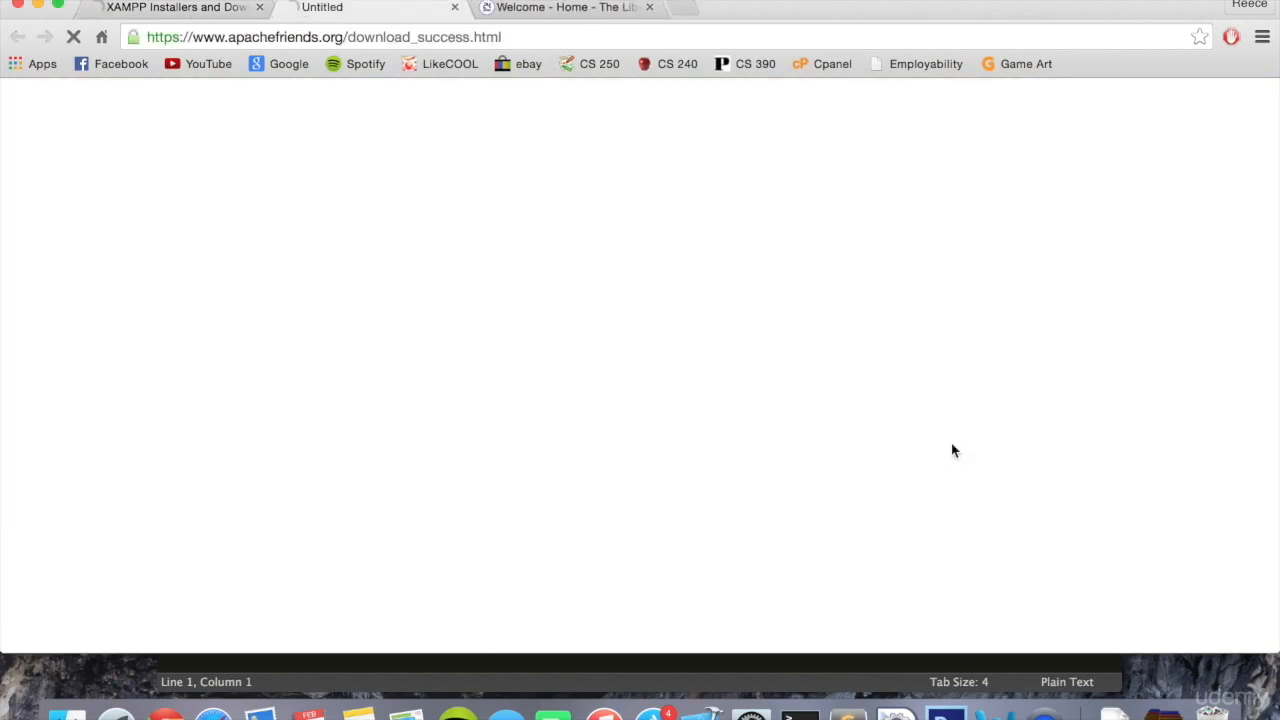
pyautogui.scroll(-2, 666, 253)
pyautogui.scroll(1, 666, 253)
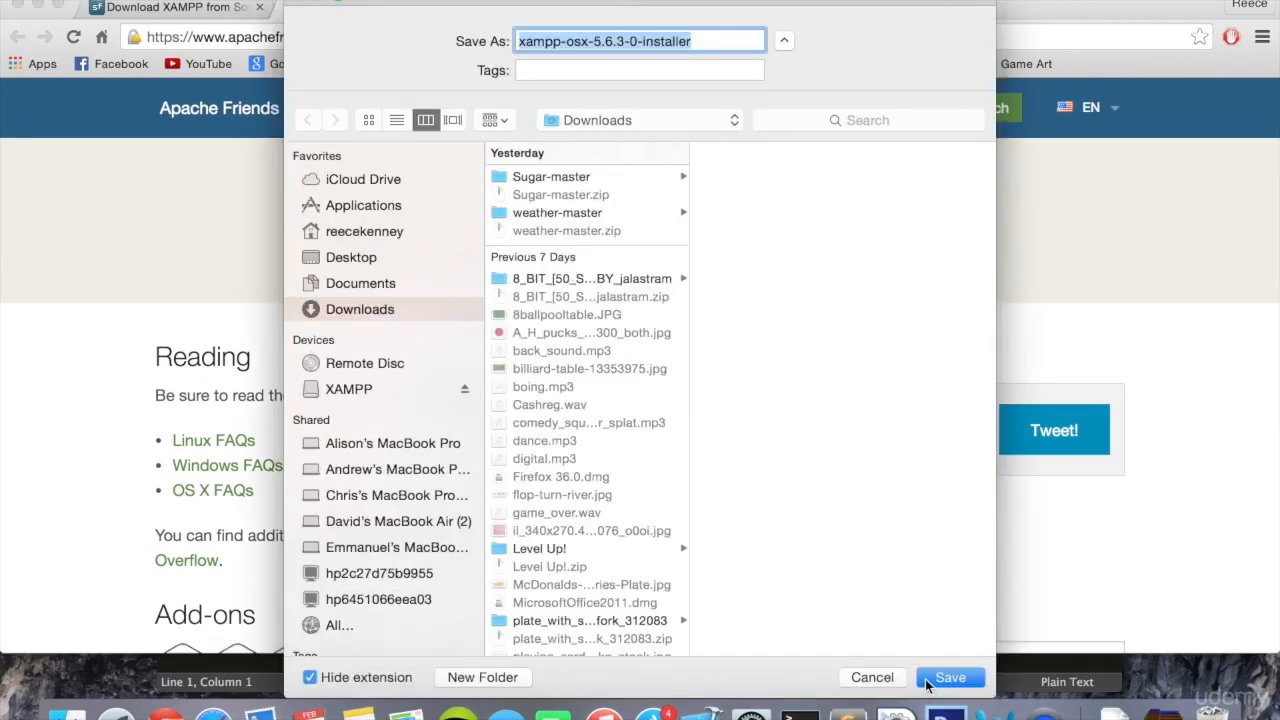
pyautogui.click(927, 681)
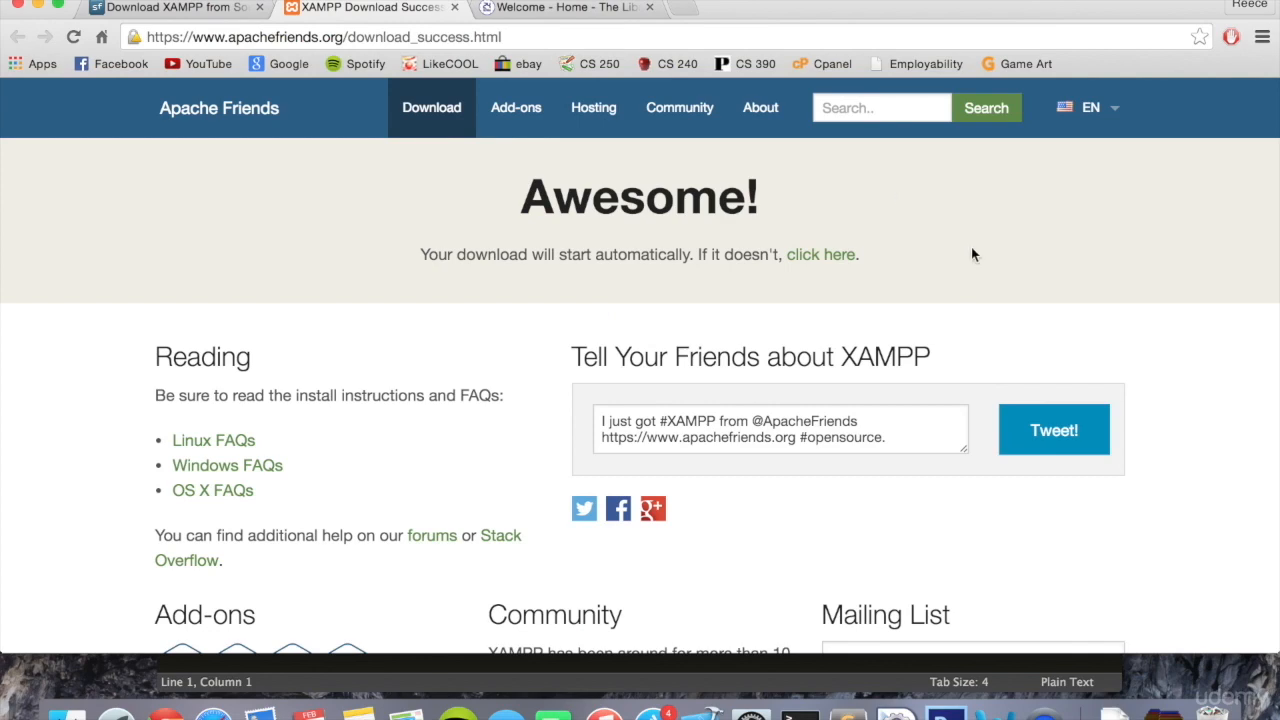
# - Open the mounted XAMPP disk image on the desktop and launch its installer, allowing the downloaded application to open
pyautogui.press('F11')
pyautogui.click(1218, 137)
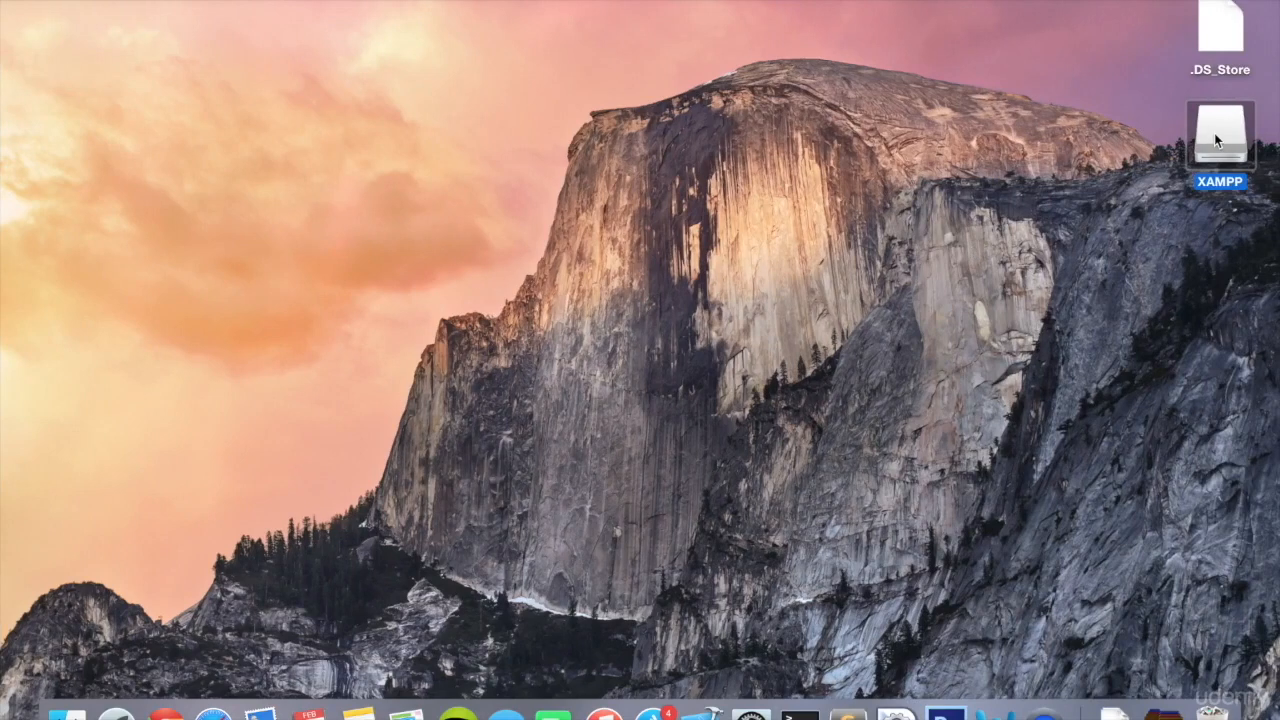
pyautogui.doubleClick(1216, 138)
pyautogui.moveTo(382, 241); pyautogui.dragTo(379, 72)
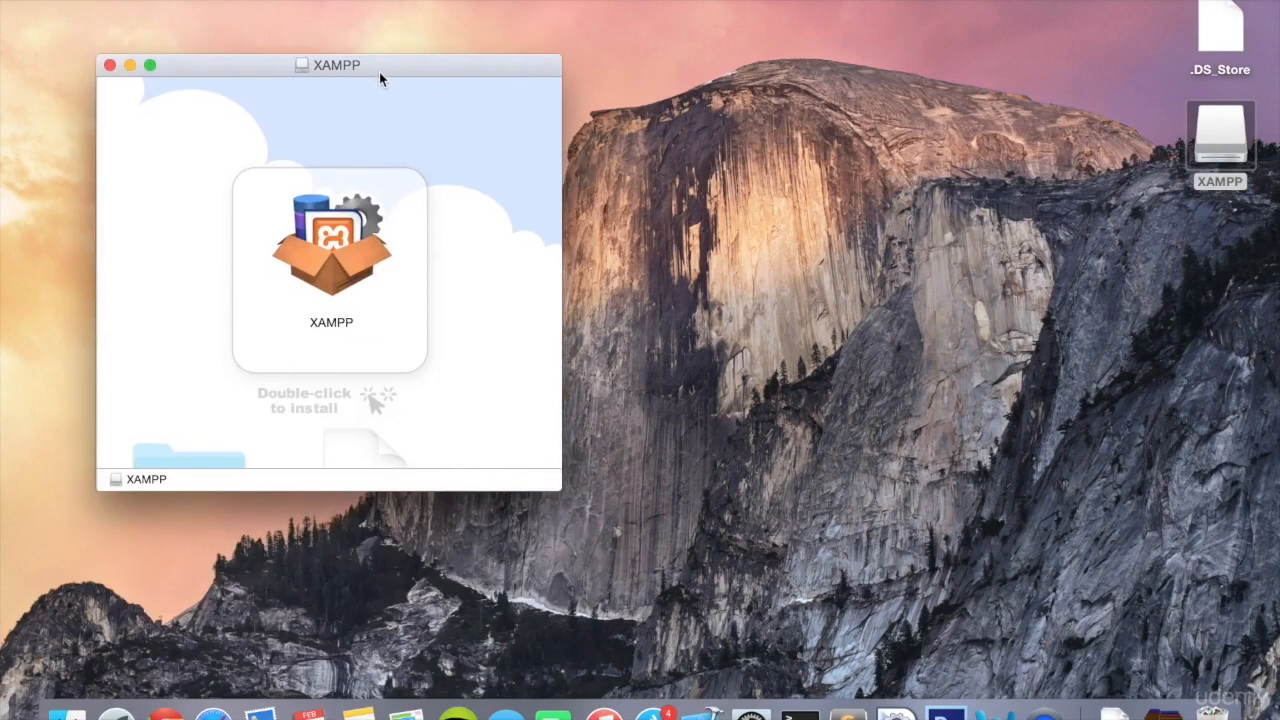
pyautogui.doubleClick(333, 233)
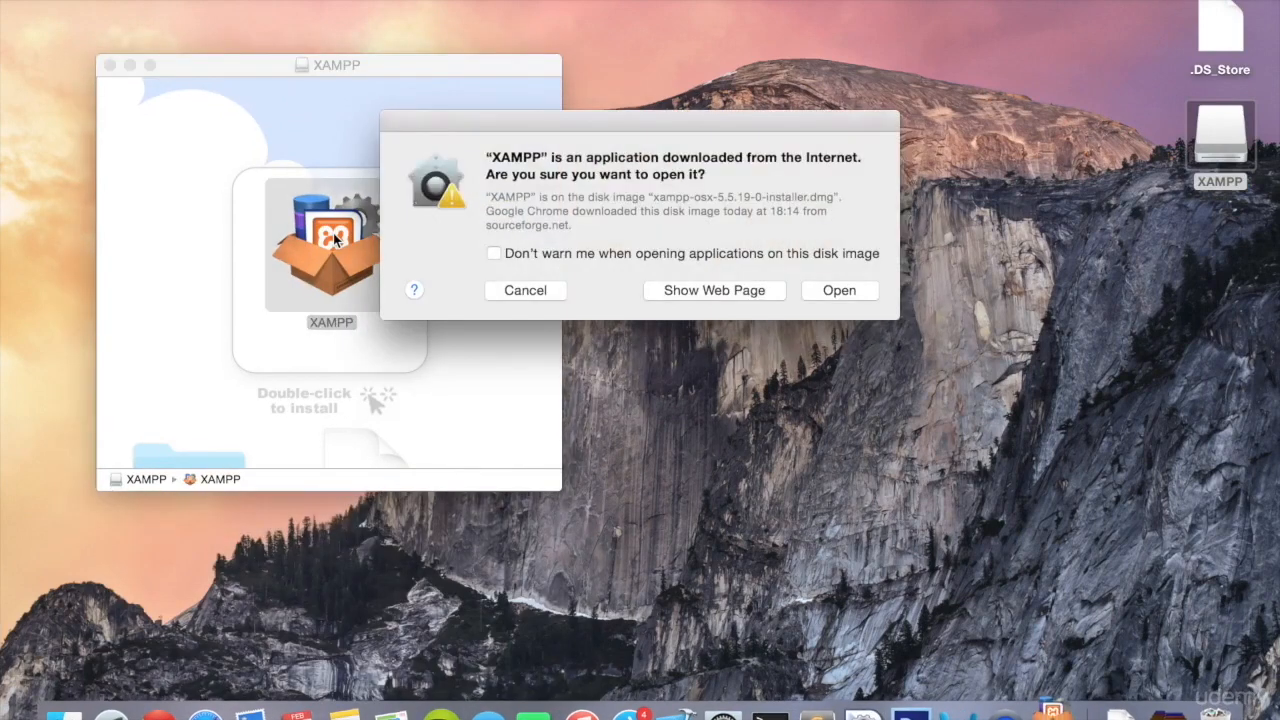
pyautogui.click(849, 291)
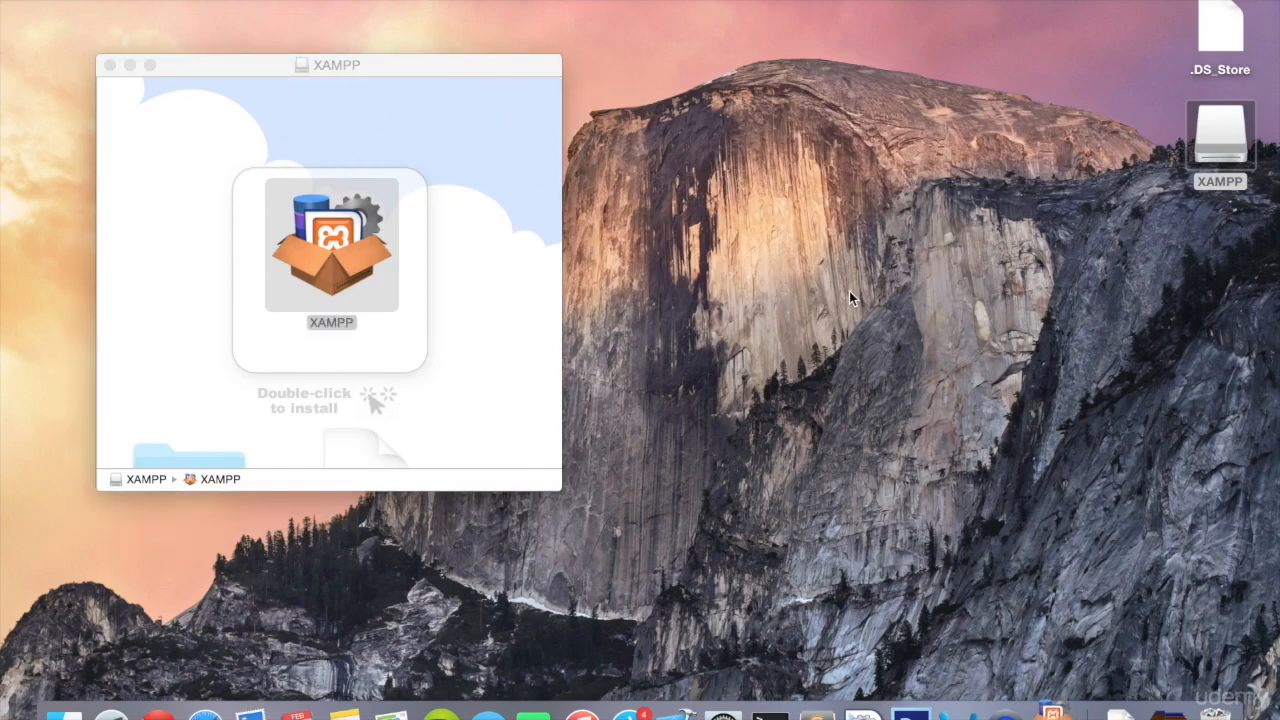
# - Authorise the XAMPP installer by entering the account password
pyautogui.write('••••')
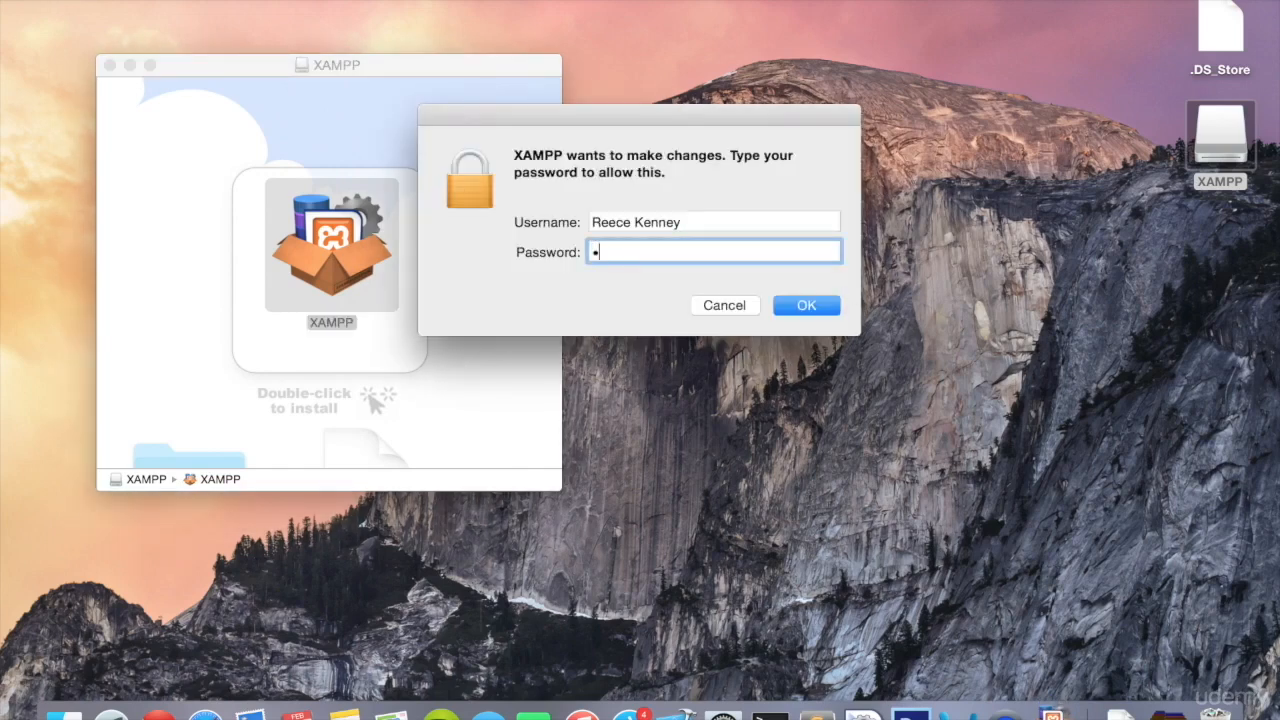
pyautogui.write('•••••••••••')
pyautogui.press('Return')
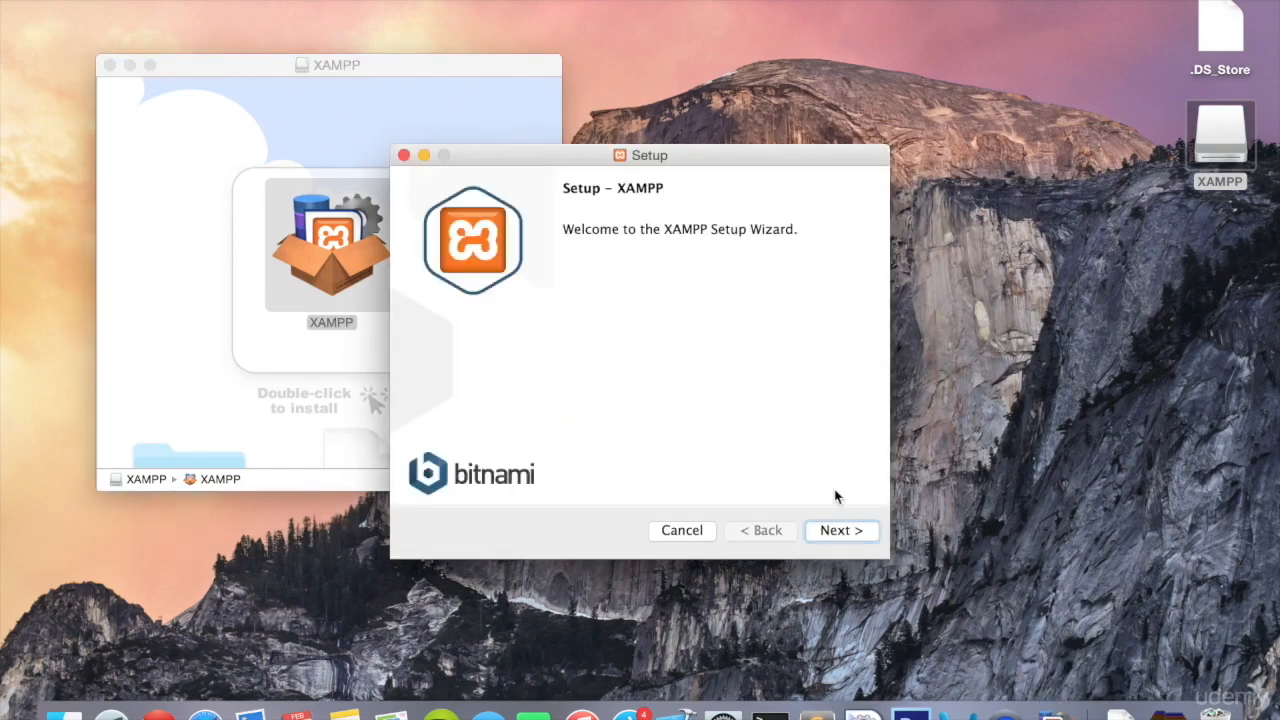
# - Include XAMPP Core Files alongside XAMPP Developer Files in the setup wizard and continue to the installation directory page
pyautogui.click(838, 531)
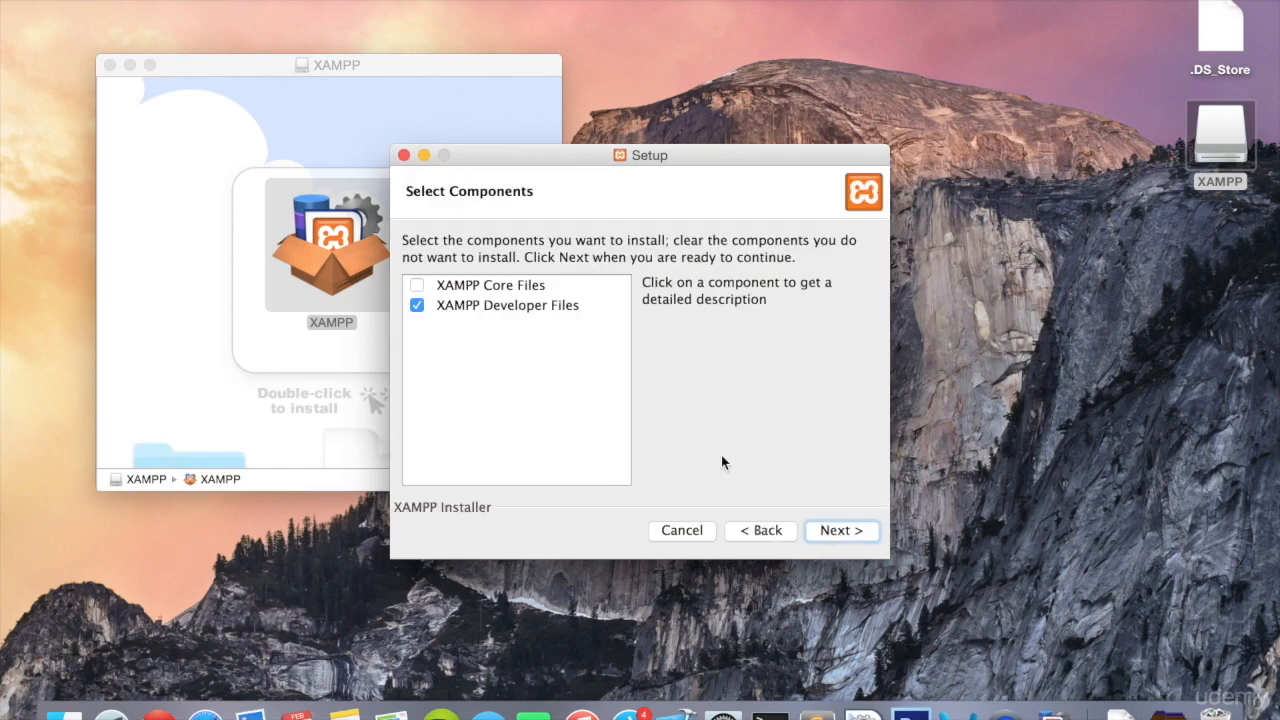
pyautogui.click(419, 289)
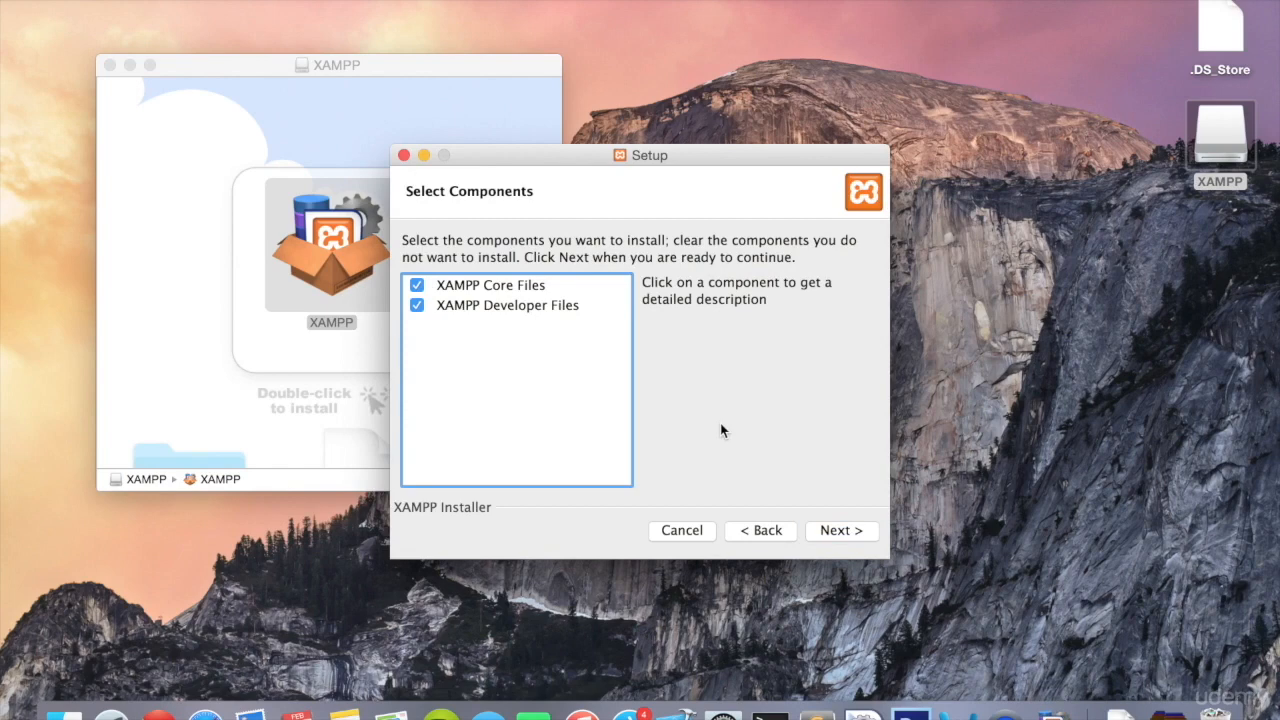
pyautogui.click(818, 531)
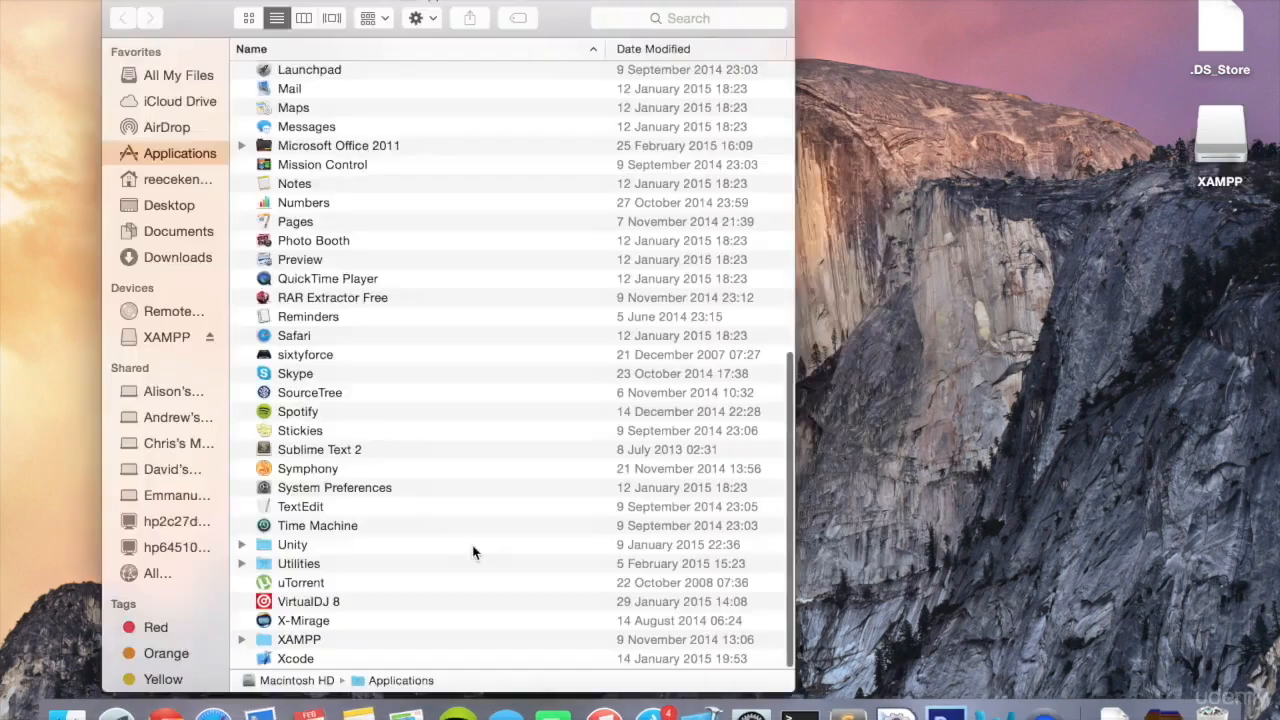
# - In Finder, open the XAMPP folder inside Applications and launch manager-osx
pyautogui.scroll(10, 474, 549)
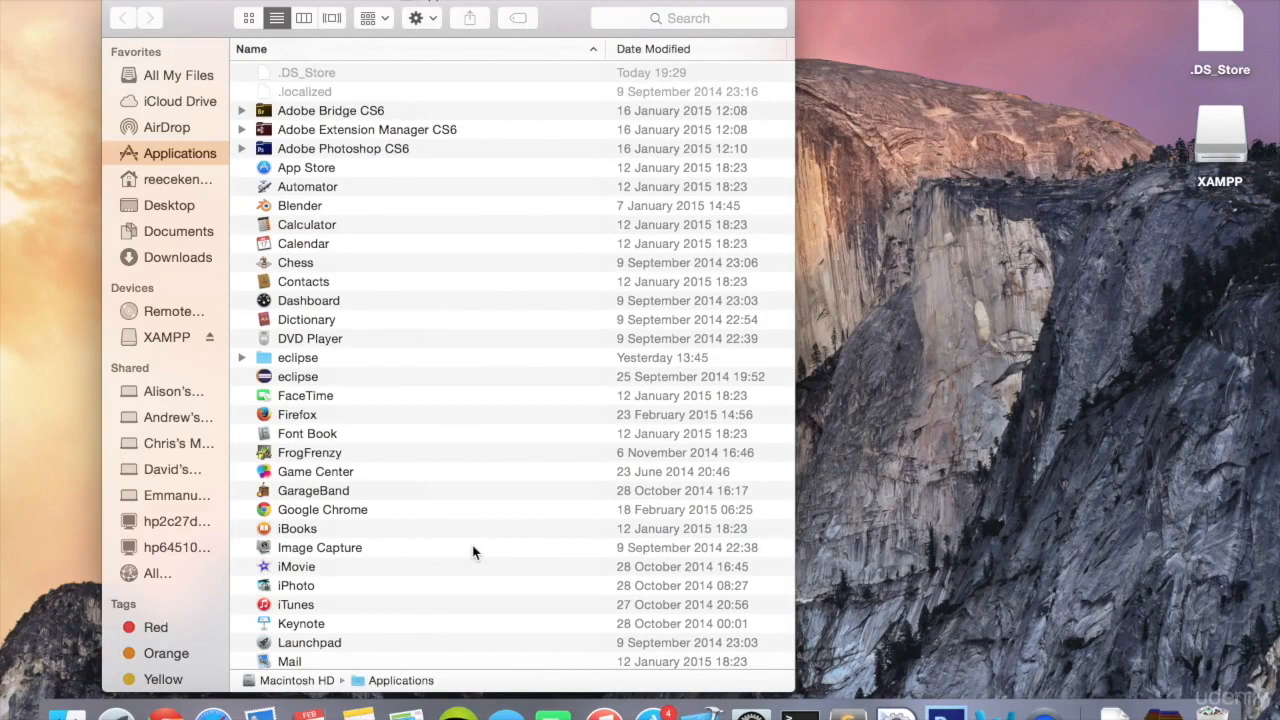
pyautogui.scroll(-10, 474, 549)
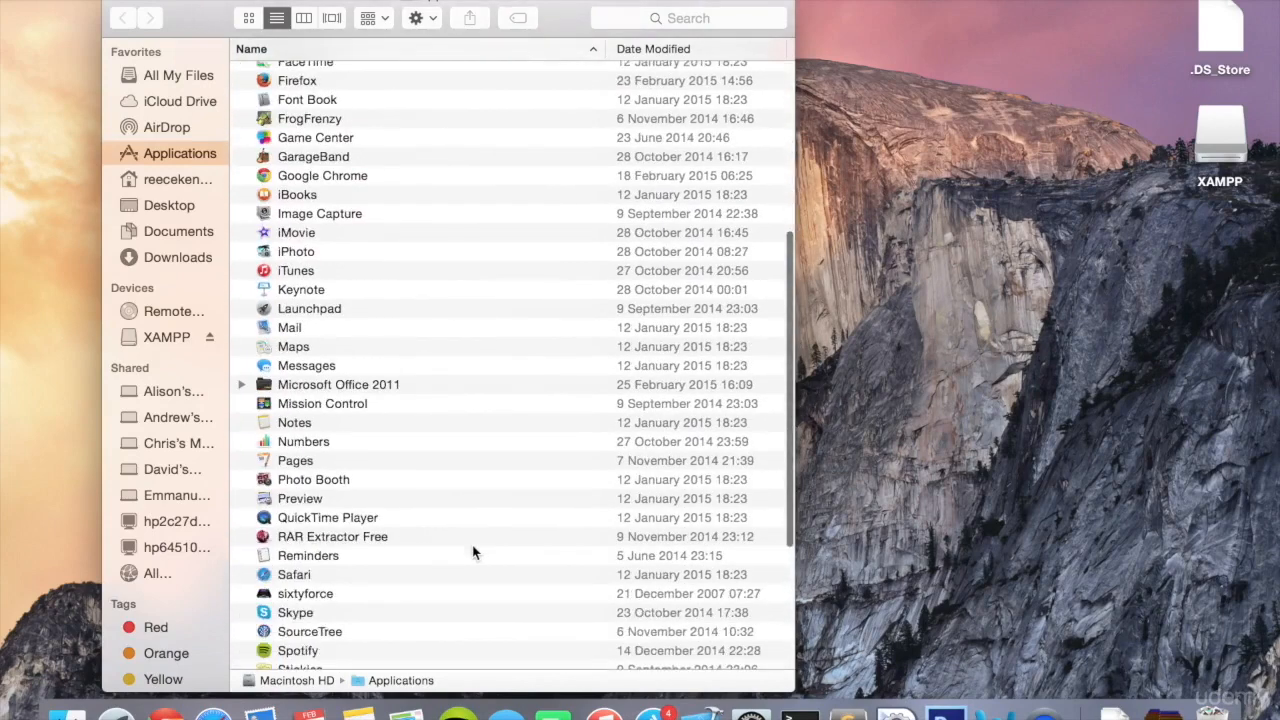
pyautogui.click(323, 640)
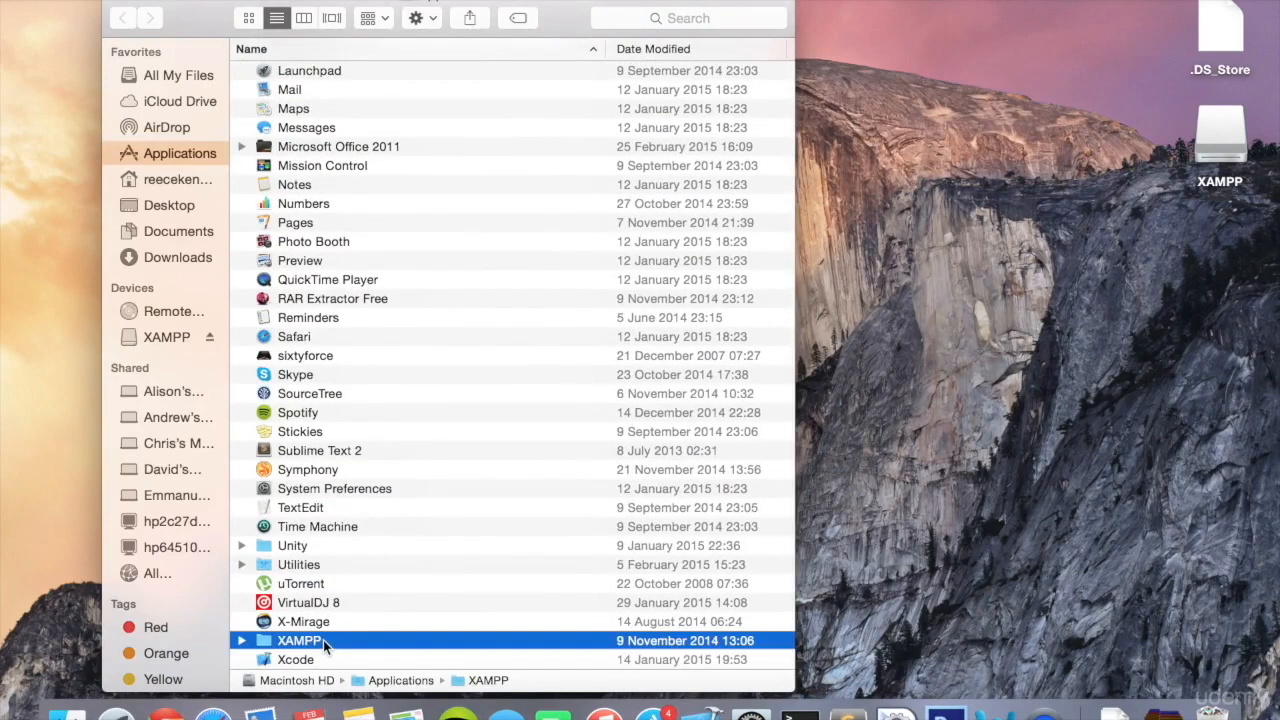
pyautogui.doubleClick(322, 640)
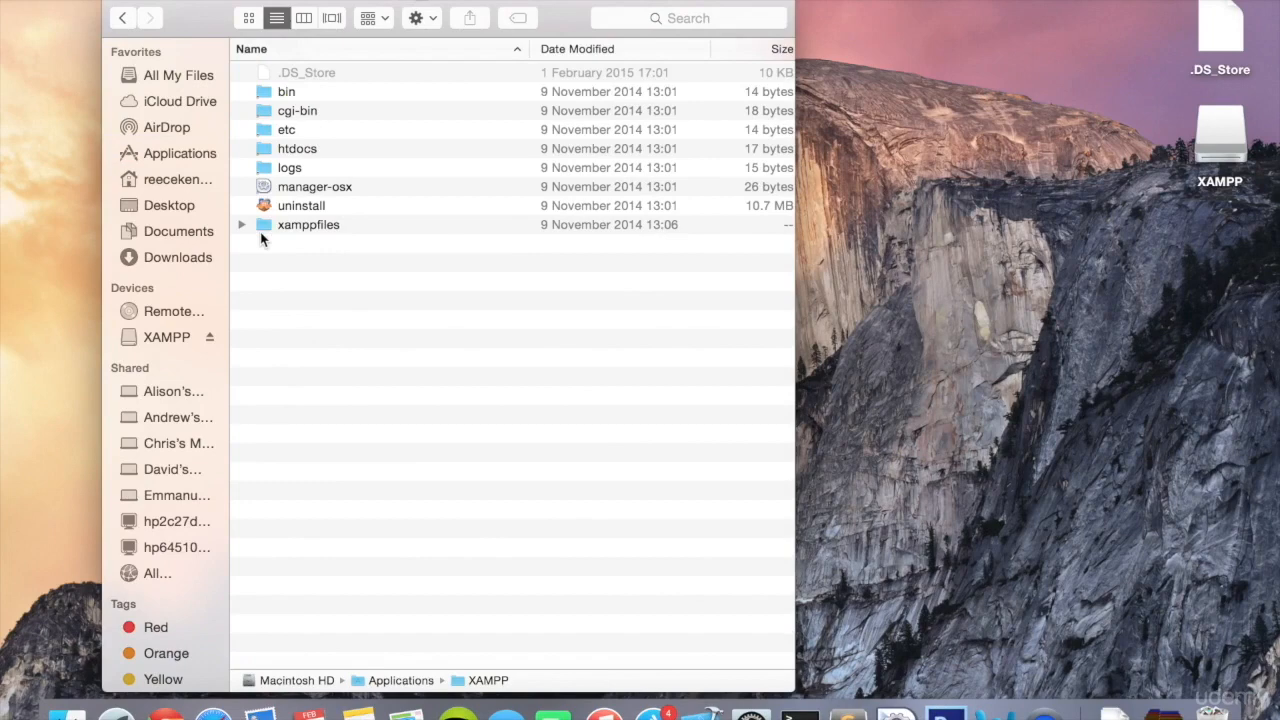
pyautogui.doubleClick(371, 187)
# - Authorise the XAMPP Application Manager by entering the account password
pyautogui.write('***********')
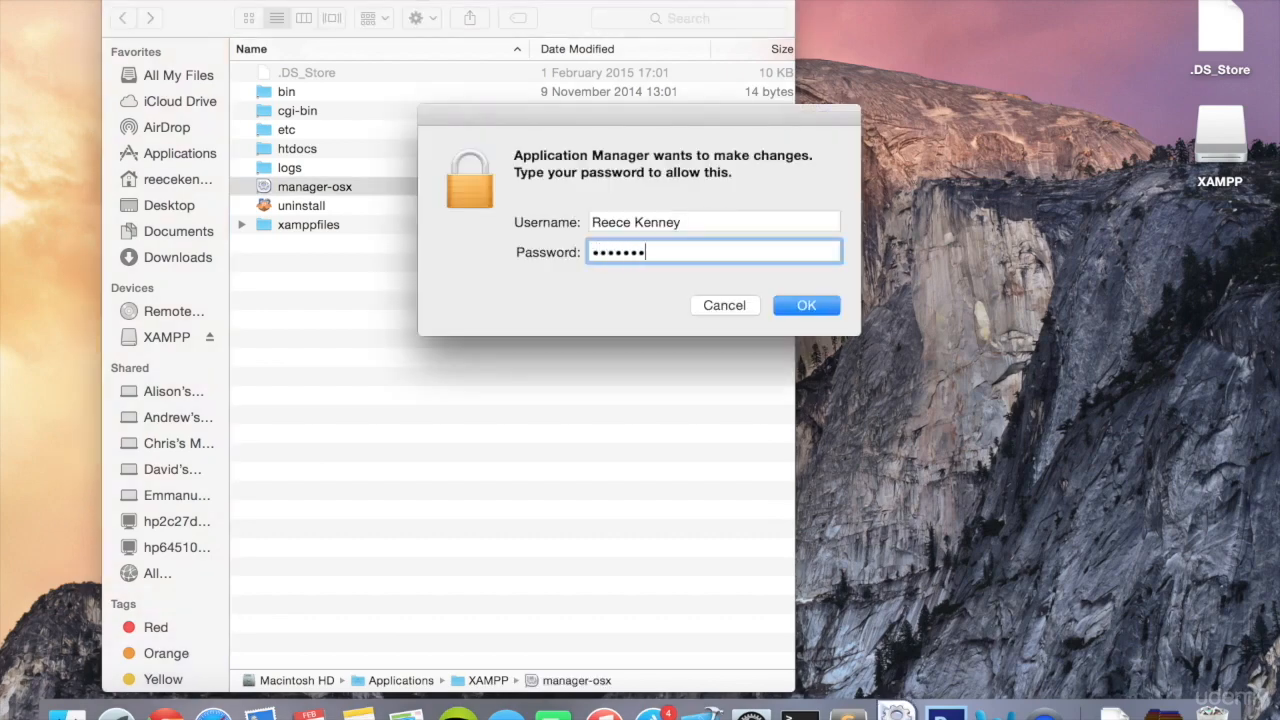
pyautogui.write('*****')
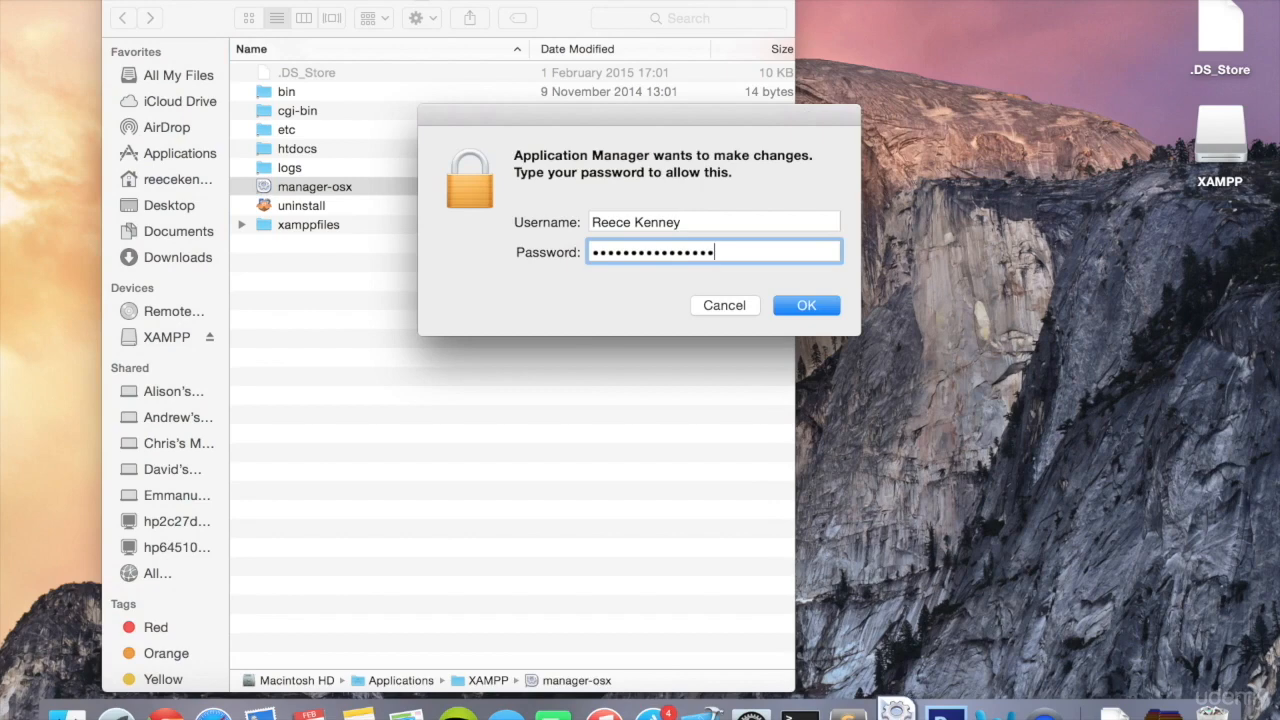
pyautogui.press('Return')
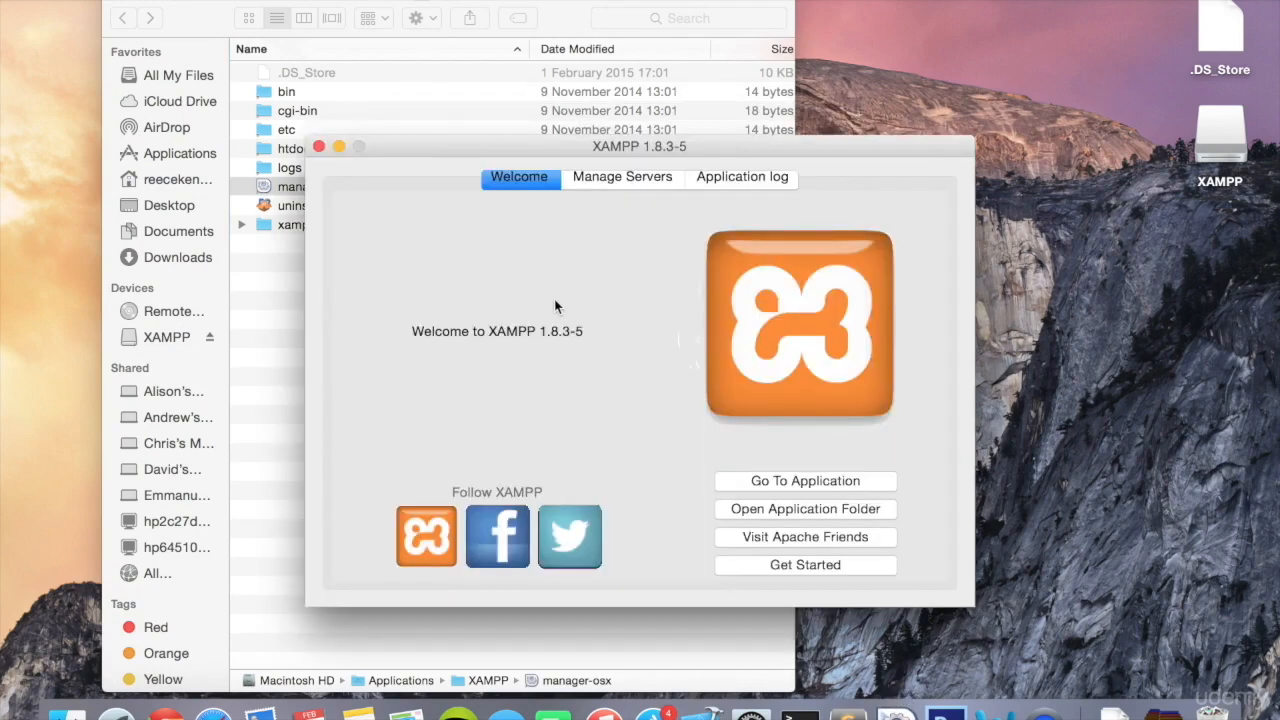
# - Start the MySQL Database and the Apache Web Server in the XAMPP server manager
pyautogui.click(615, 180)
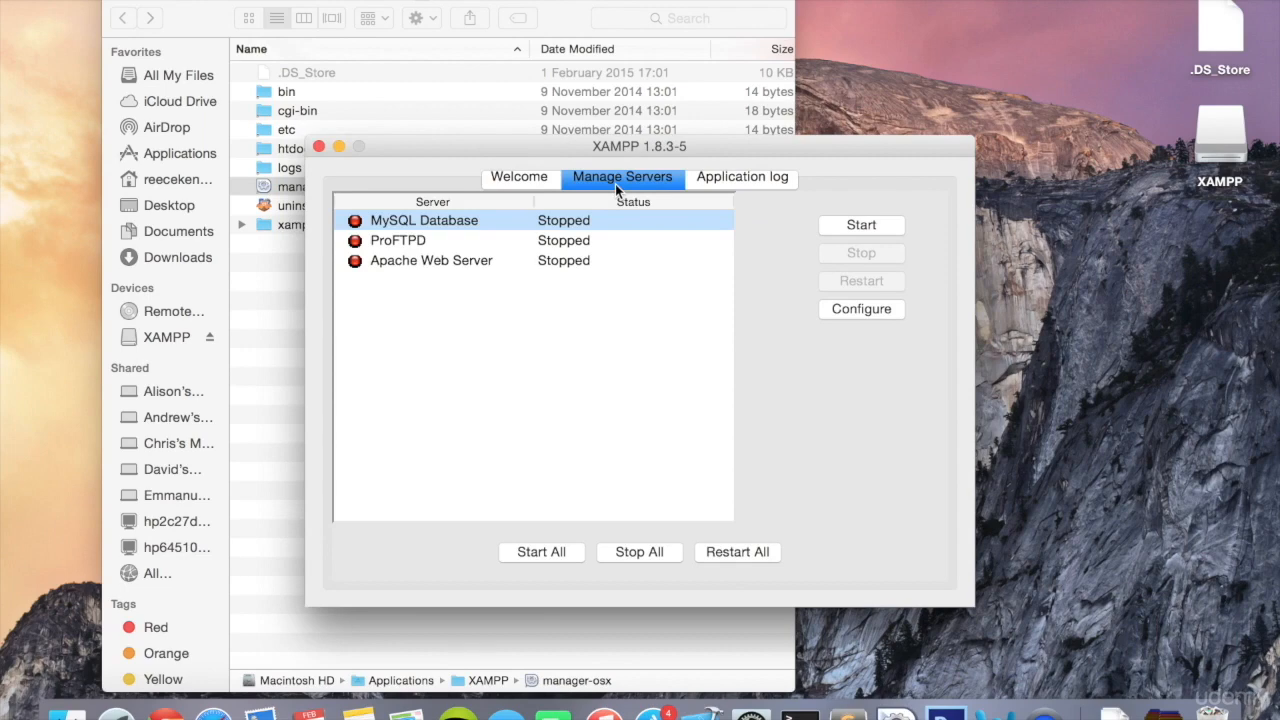
pyautogui.click(510, 260)
pyautogui.click(506, 222)
pyautogui.click(504, 263)
pyautogui.click(563, 224)
pyautogui.click(835, 228)
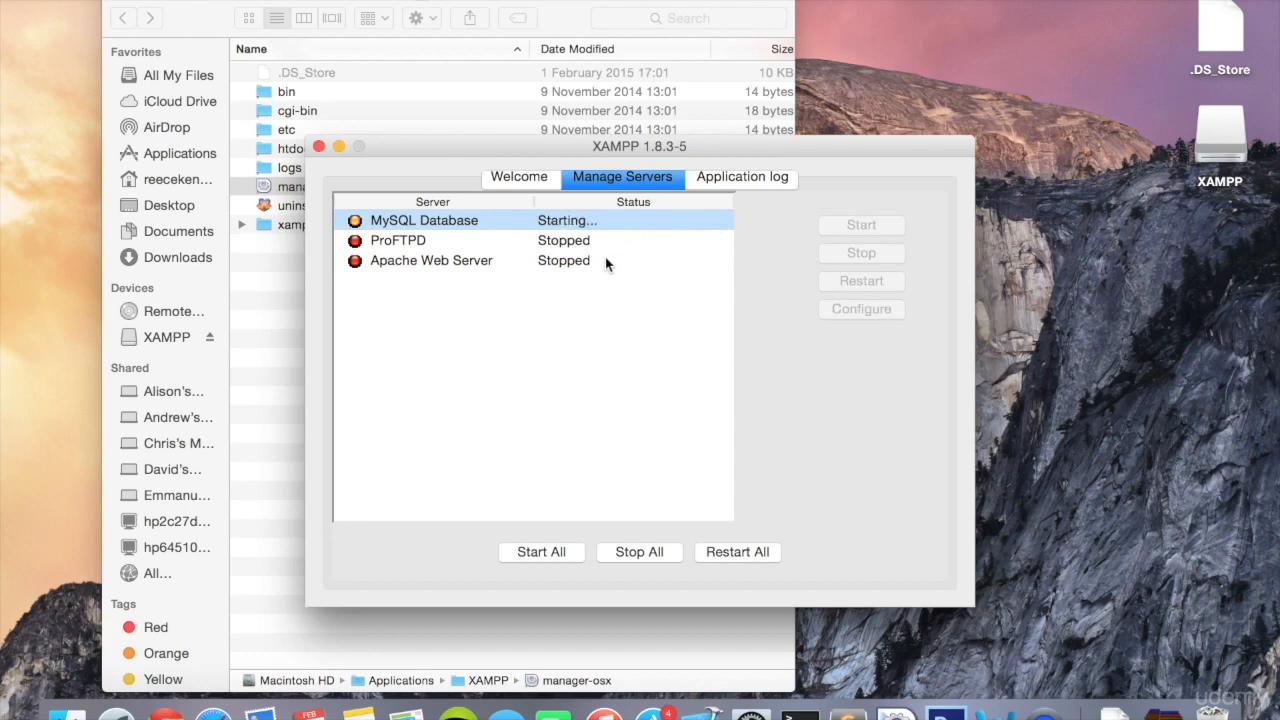
pyautogui.click(605, 261)
pyautogui.click(843, 222)
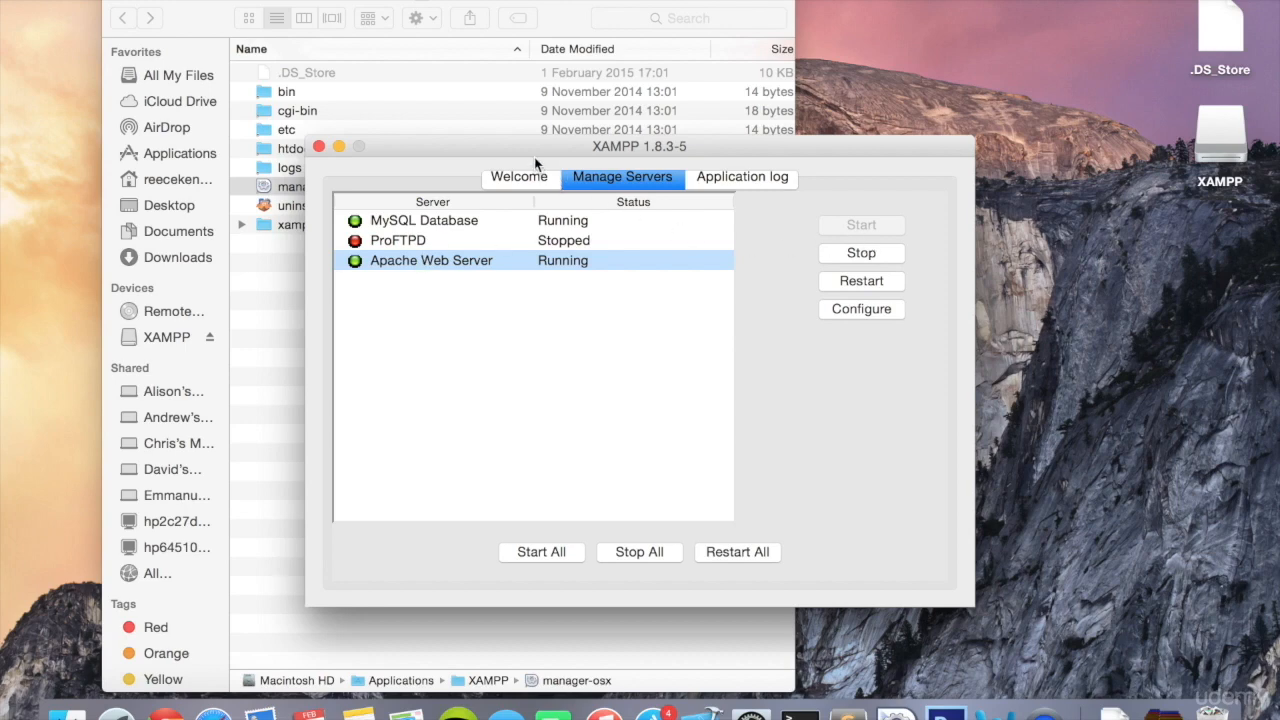
# - Switch to Chrome and load localhost in a tab to check the XAMPP installation
pyautogui.click(893, 114)
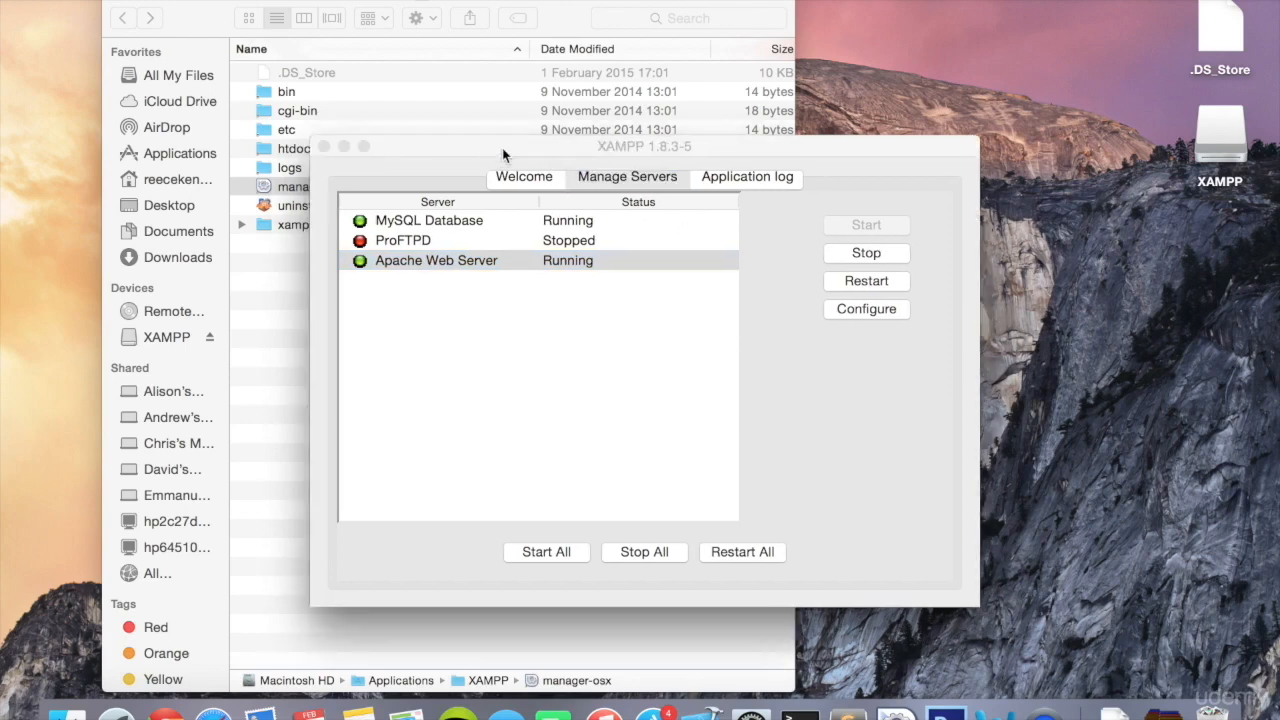
pyautogui.moveTo(487, 148); pyautogui.dragTo(711, 128)
pyautogui.hotkey('ctrl', 'Left')
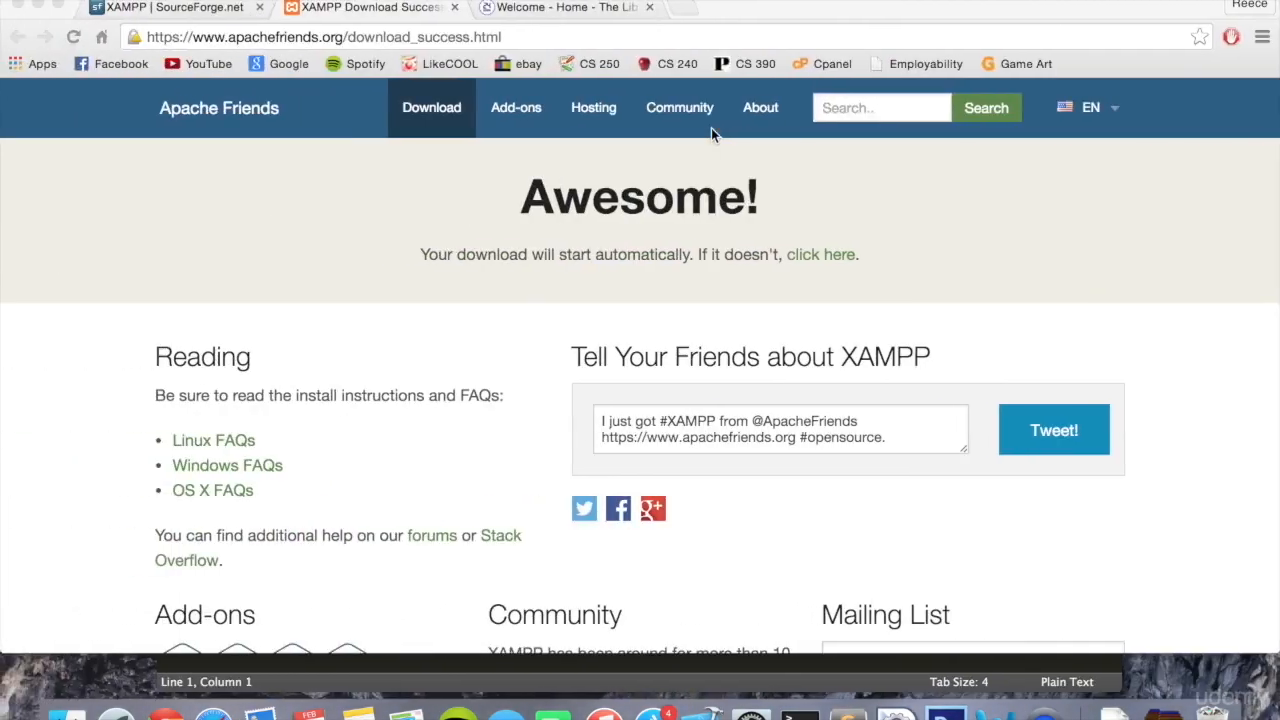
pyautogui.press('super+t')
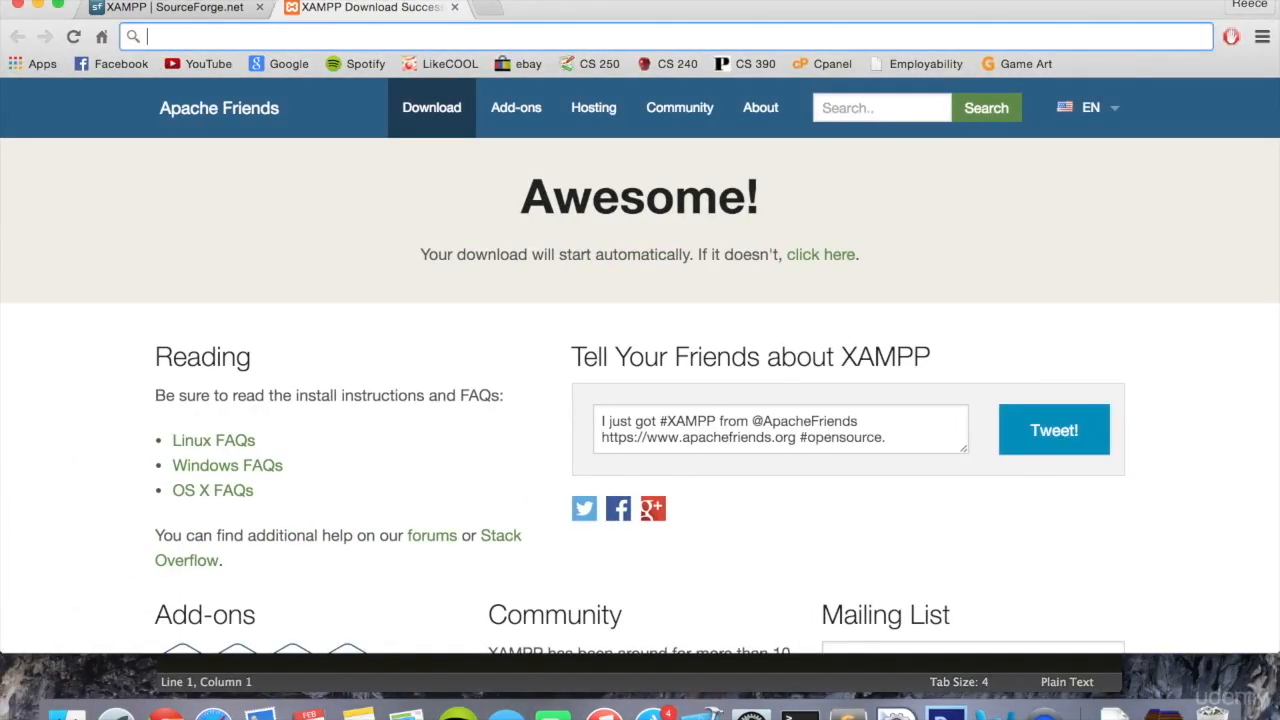
pyautogui.write('localho')
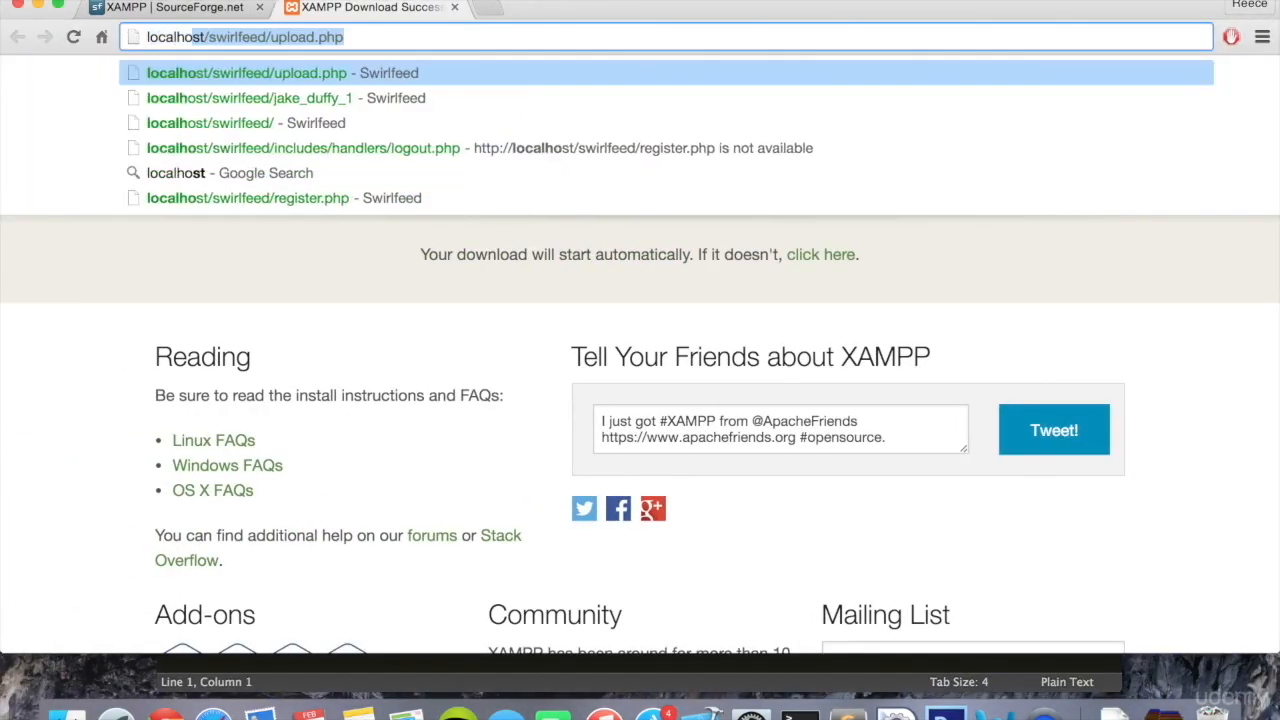
pyautogui.write('st')
pyautogui.press('Return')
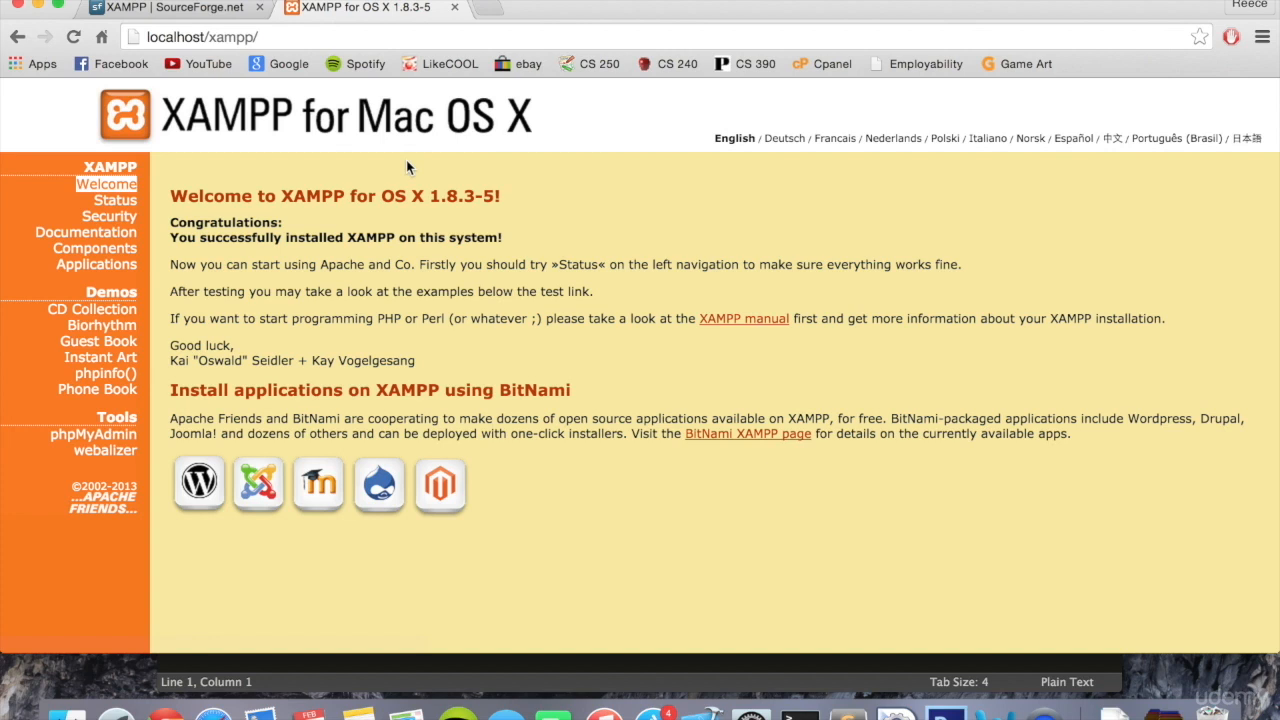
# - Switch to Sublime Text and start saving the untitled file, choosing the htdocs folder inside Applications > XAMPP as its location
pyautogui.click(407, 669)
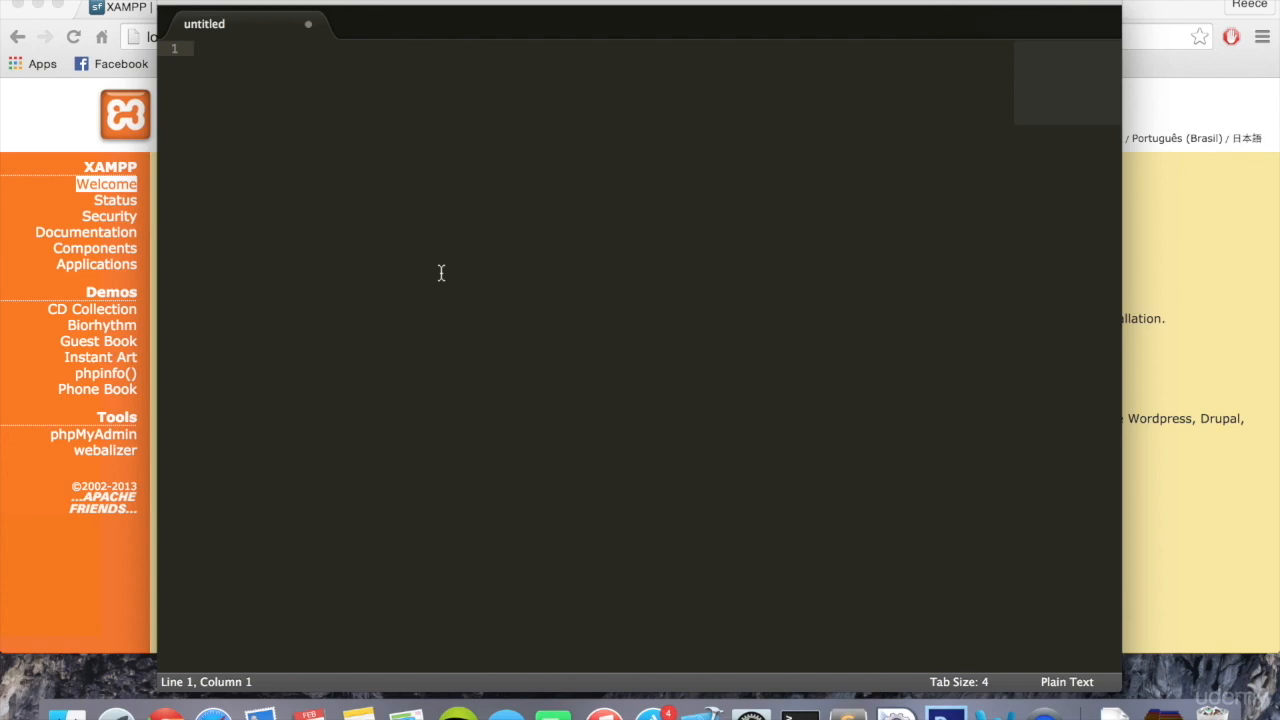
pyautogui.press('super+s')
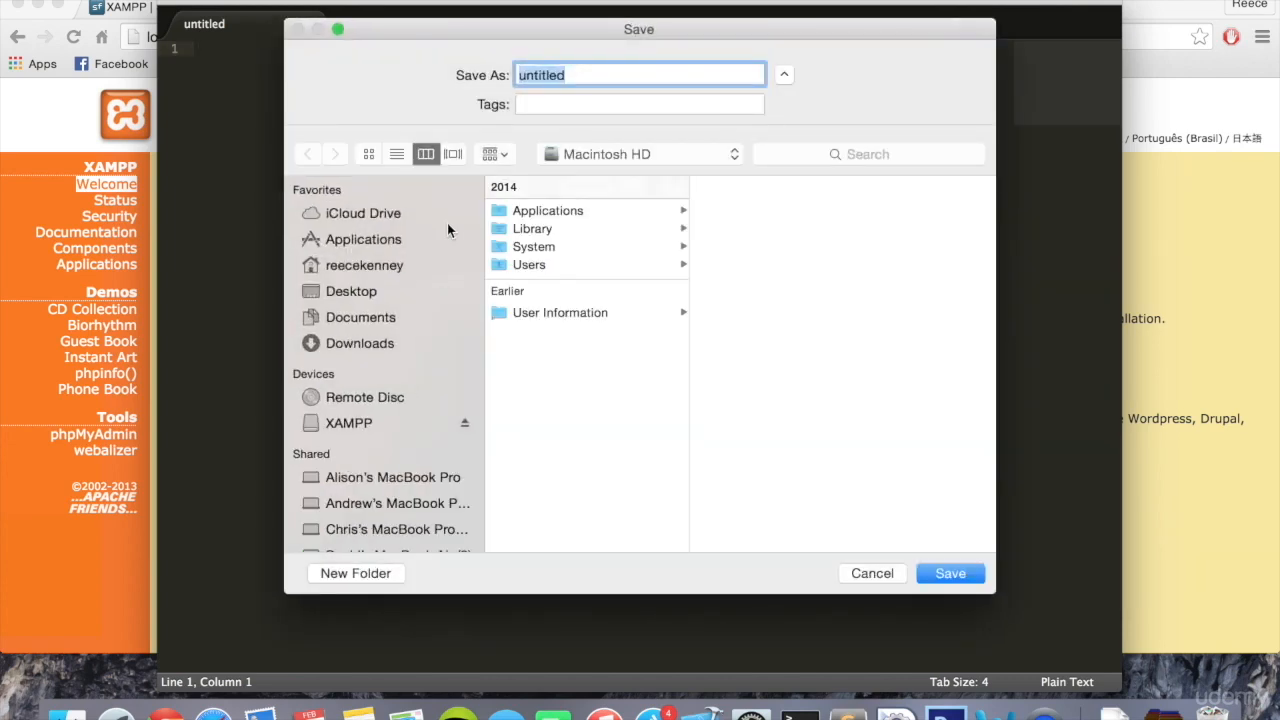
pyautogui.click(539, 322)
pyautogui.click(553, 213)
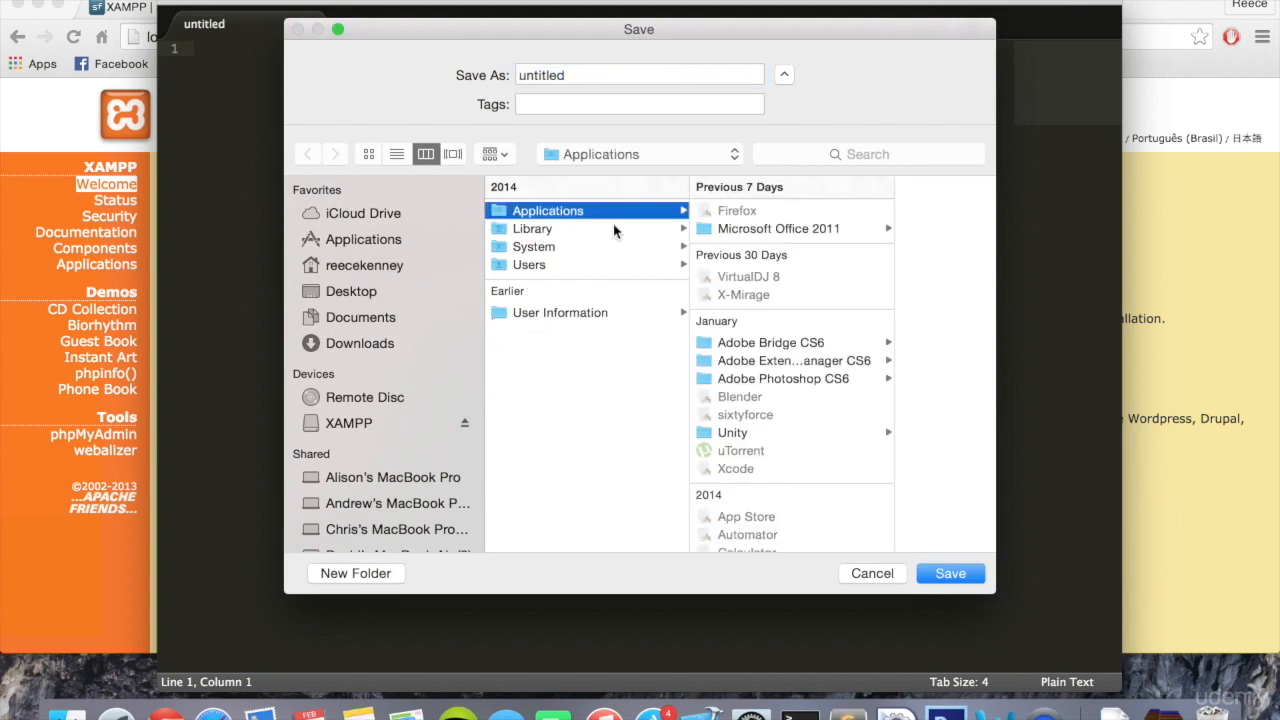
pyautogui.scroll(-10, 780, 330)
pyautogui.scroll(-3, 781, 325)
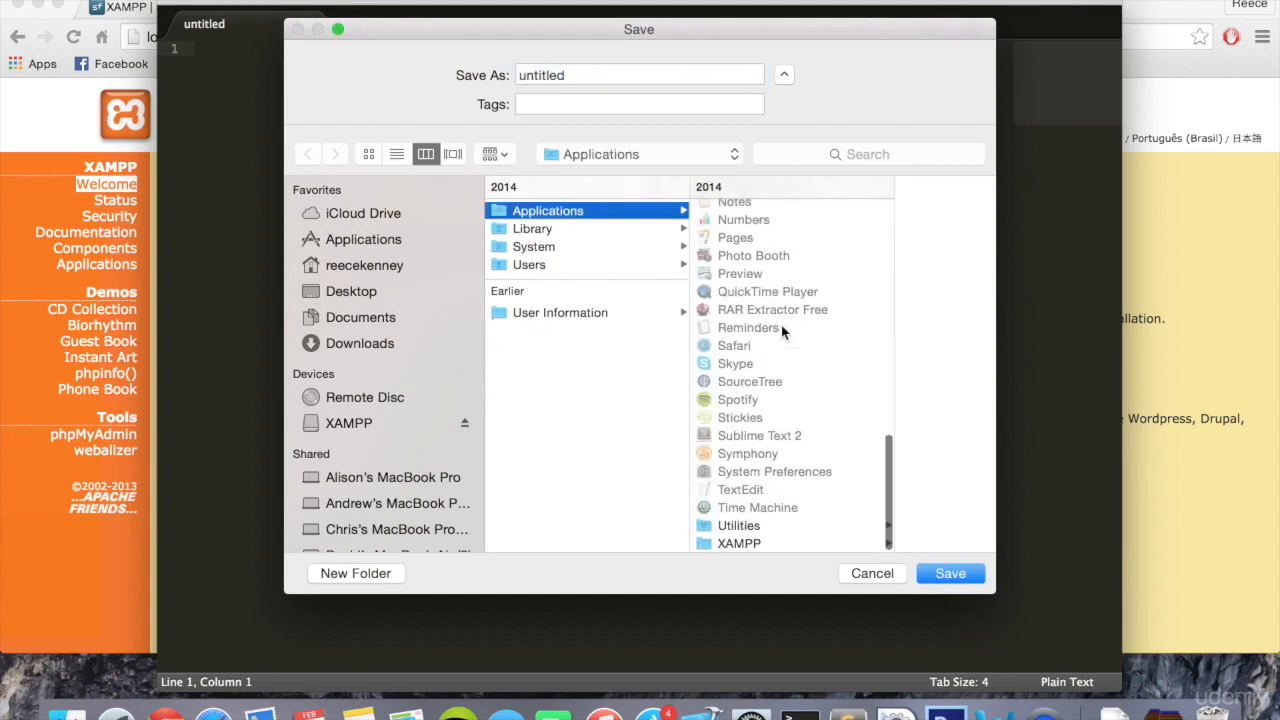
pyautogui.click(772, 542)
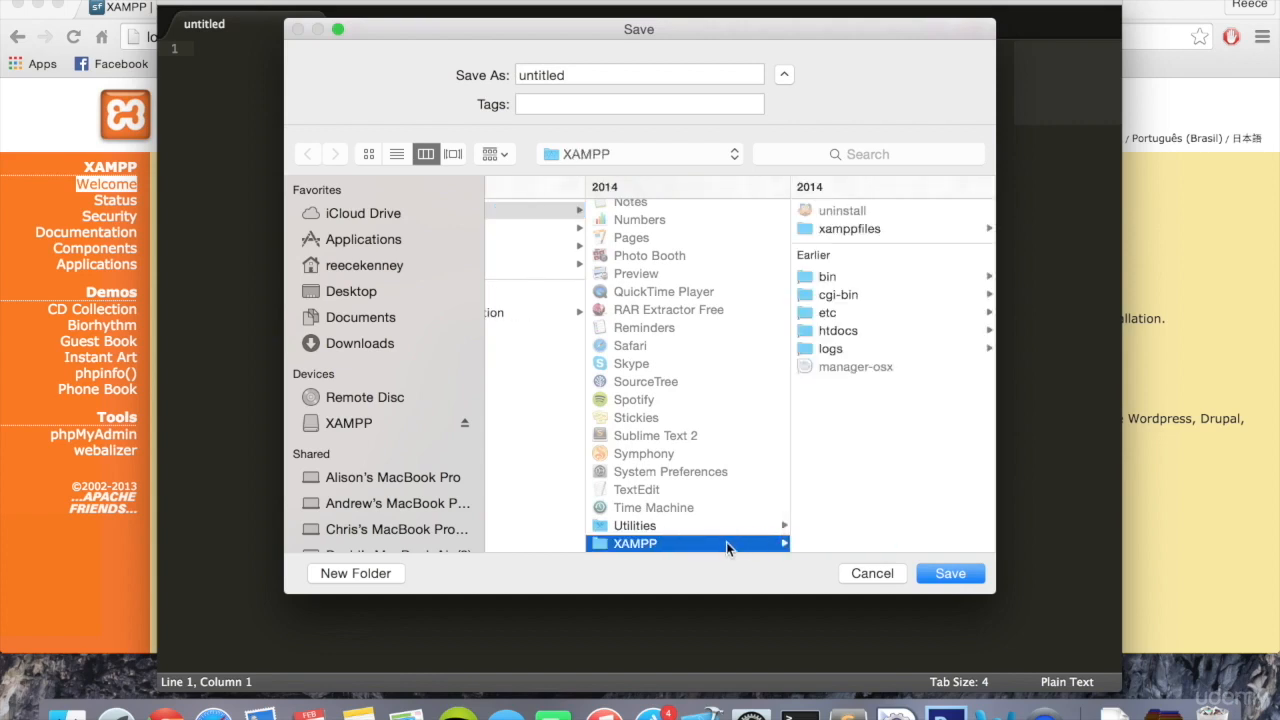
pyautogui.click(858, 331)
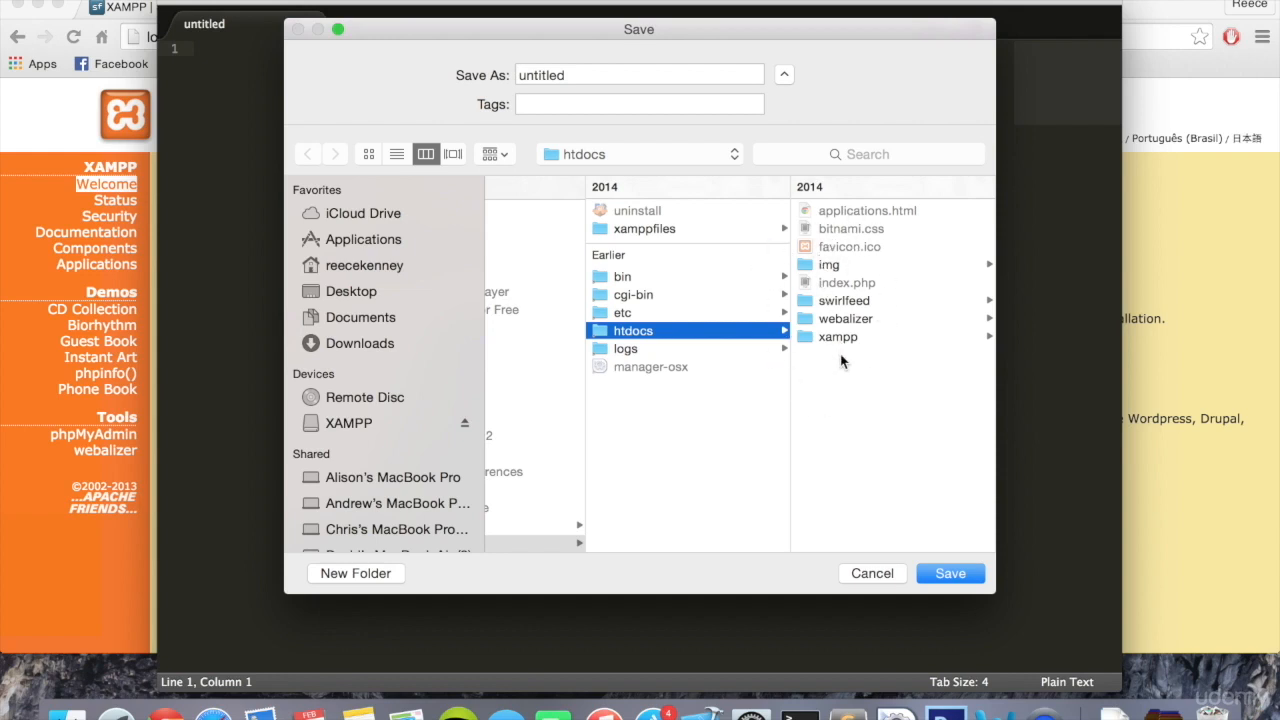
pyautogui.click(697, 312)
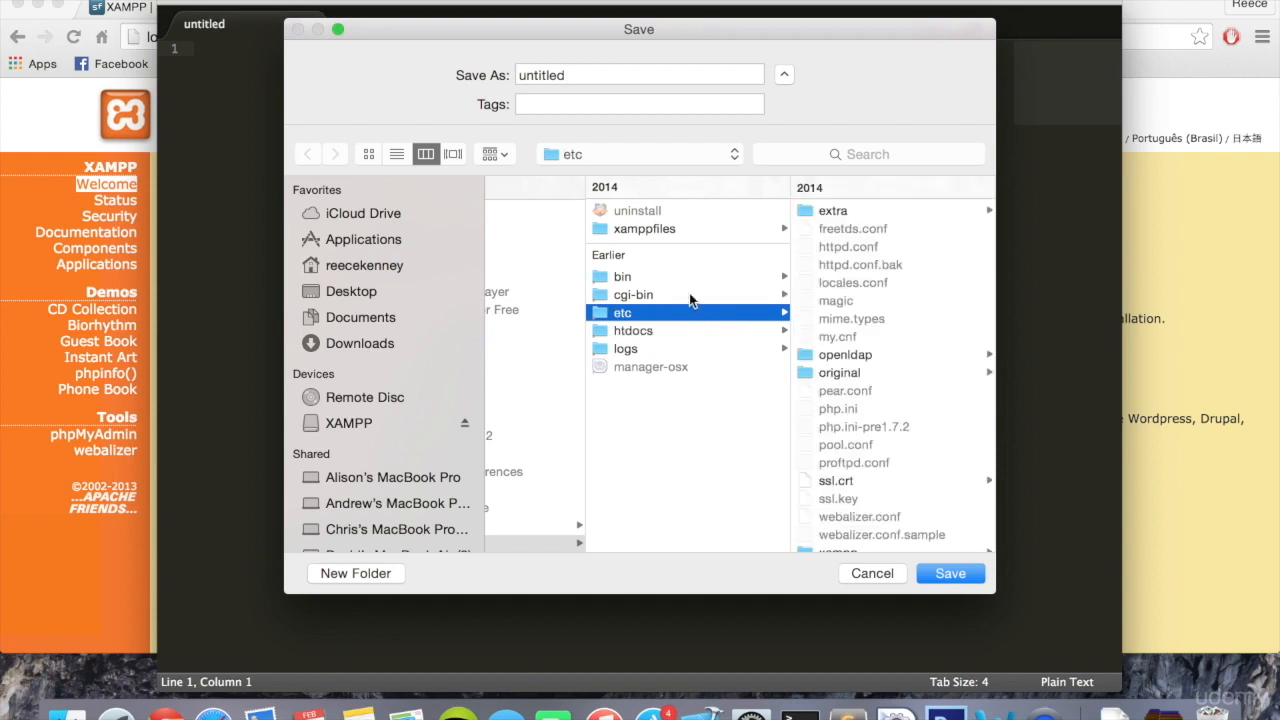
pyautogui.click(686, 278)
pyautogui.click(677, 335)
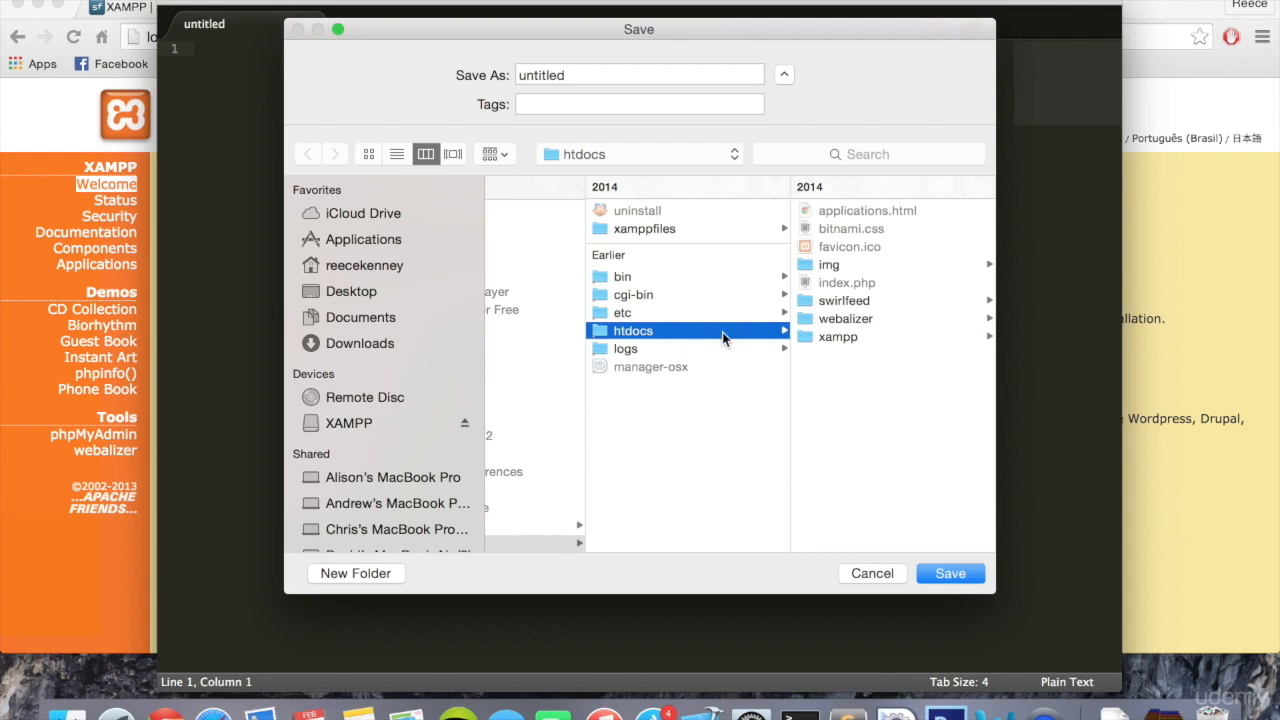
pyautogui.click(847, 300)
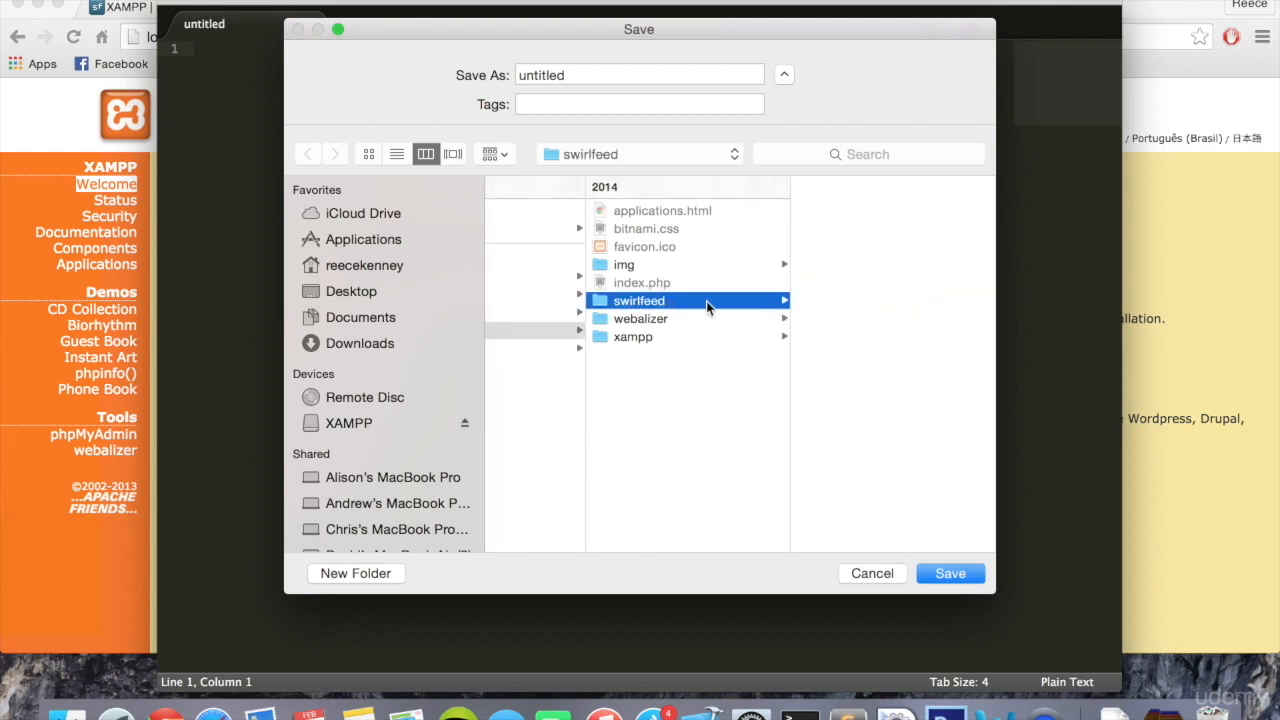
pyautogui.click(556, 332)
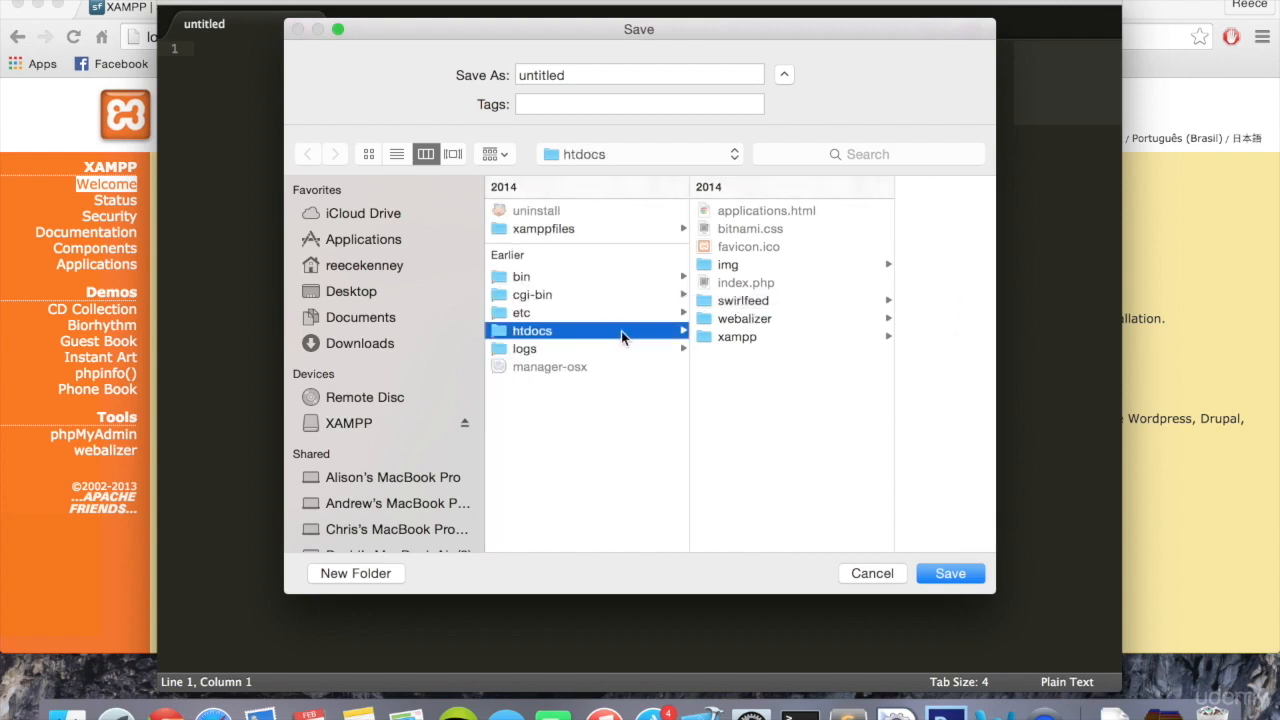
# - Create a new folder named Demo inside htdocs
pyautogui.click(370, 575)
pyautogui.write('Demo')
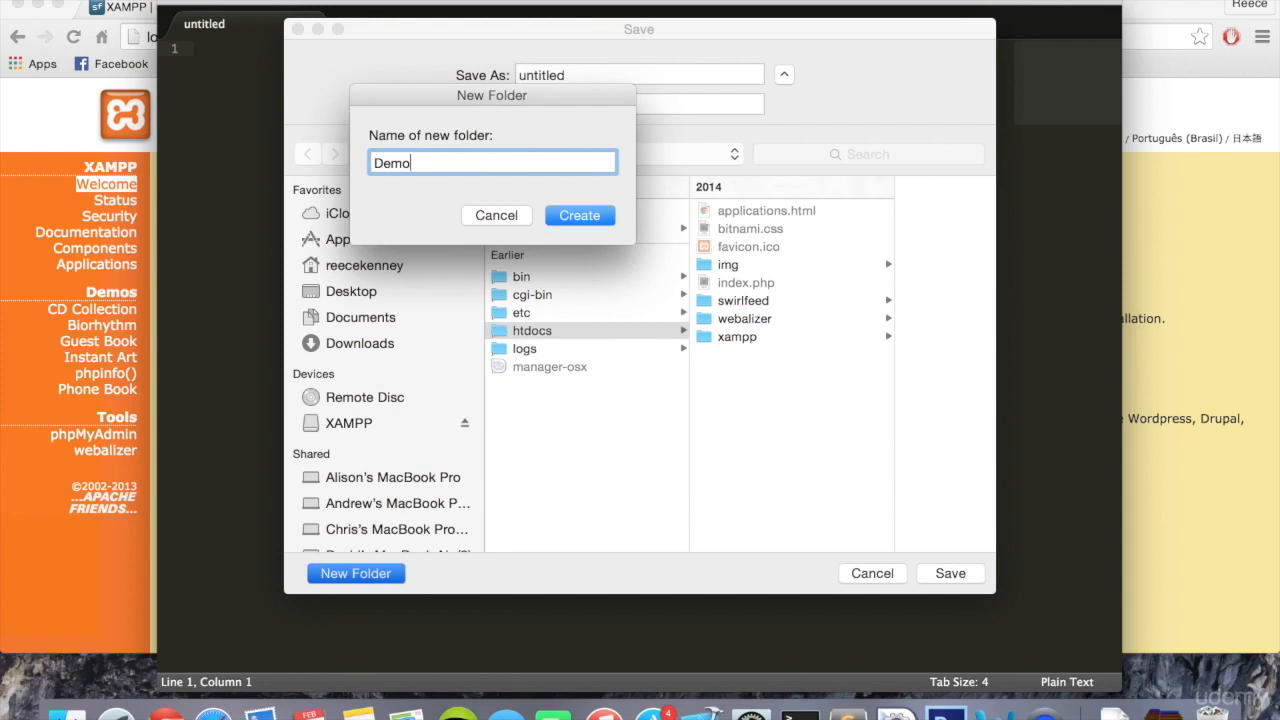
pyautogui.click(579, 216)
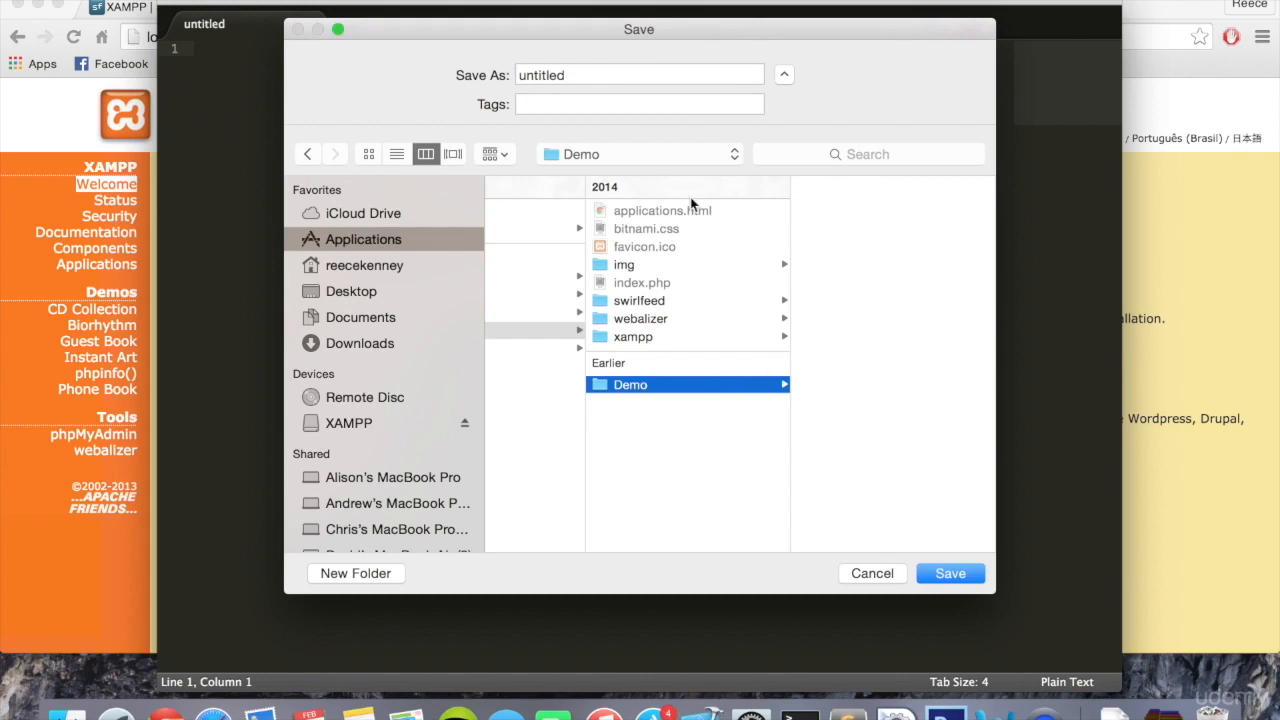
# - Save the file as index.php in the Demo folder
pyautogui.click(587, 78)
pyautogui.moveTo(587, 78); pyautogui.dragTo(467, 78)
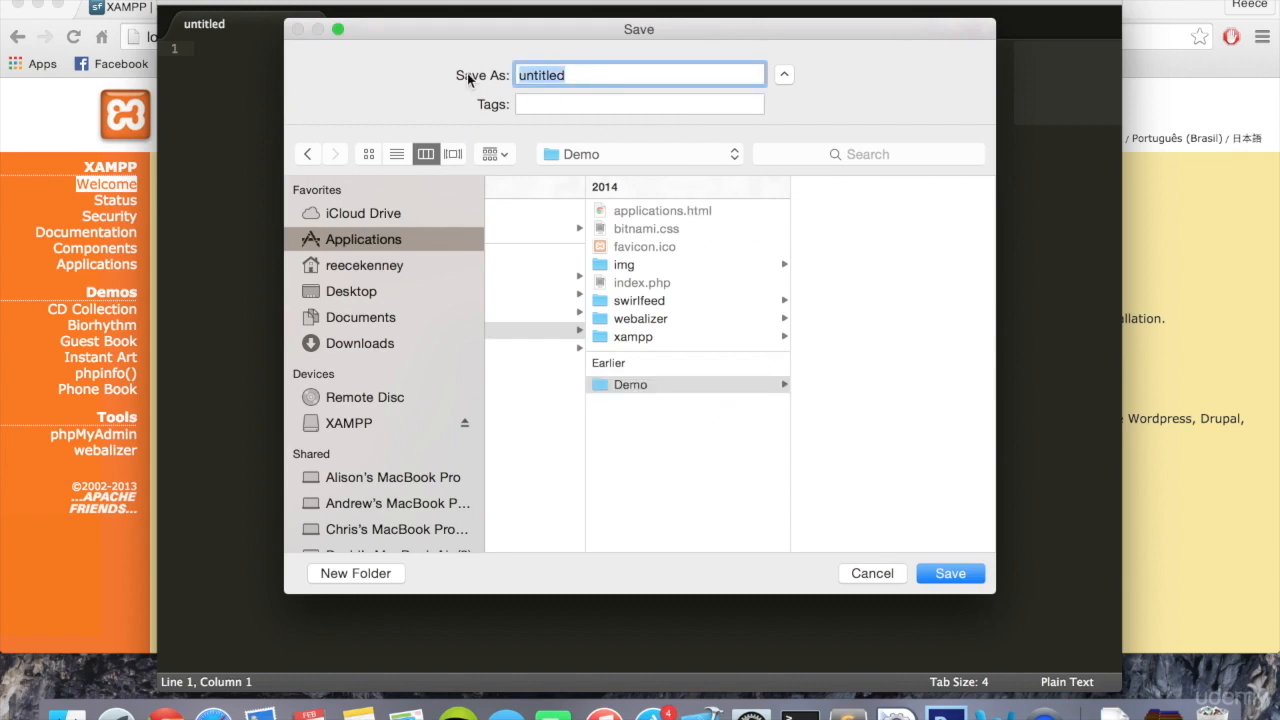
pyautogui.write('index.php')
pyautogui.click(719, 384)
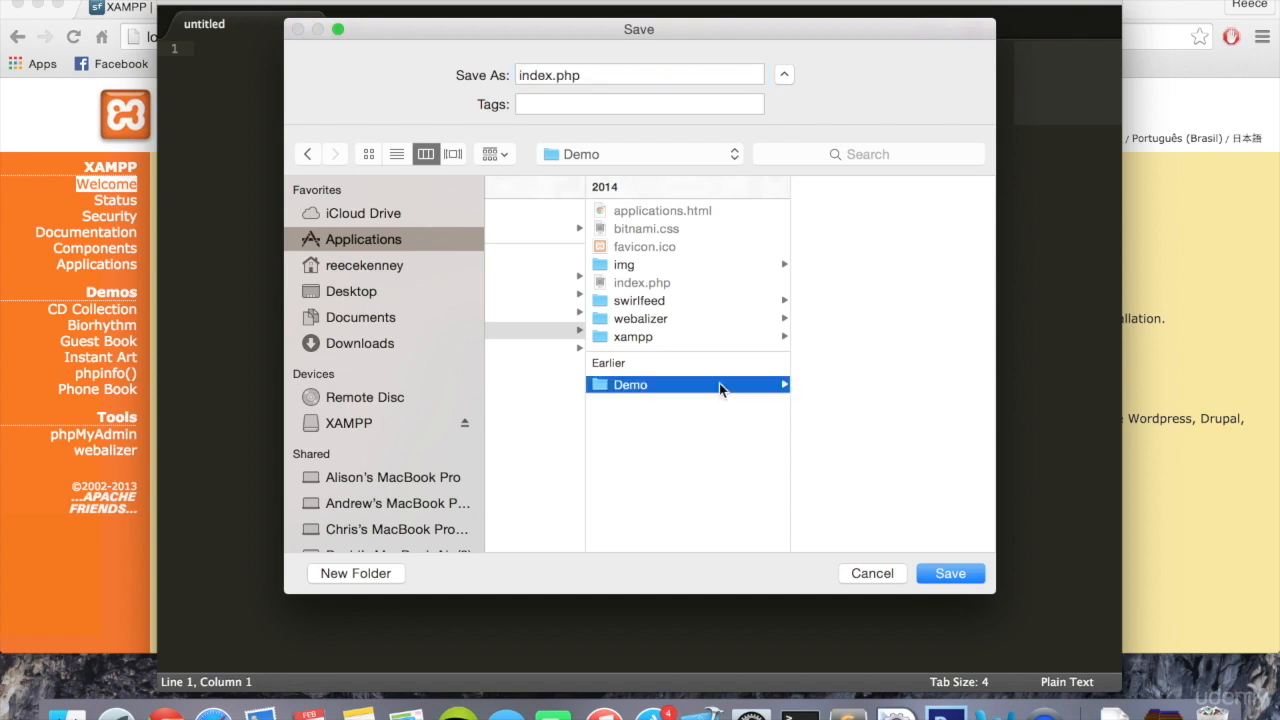
pyautogui.click(948, 573)
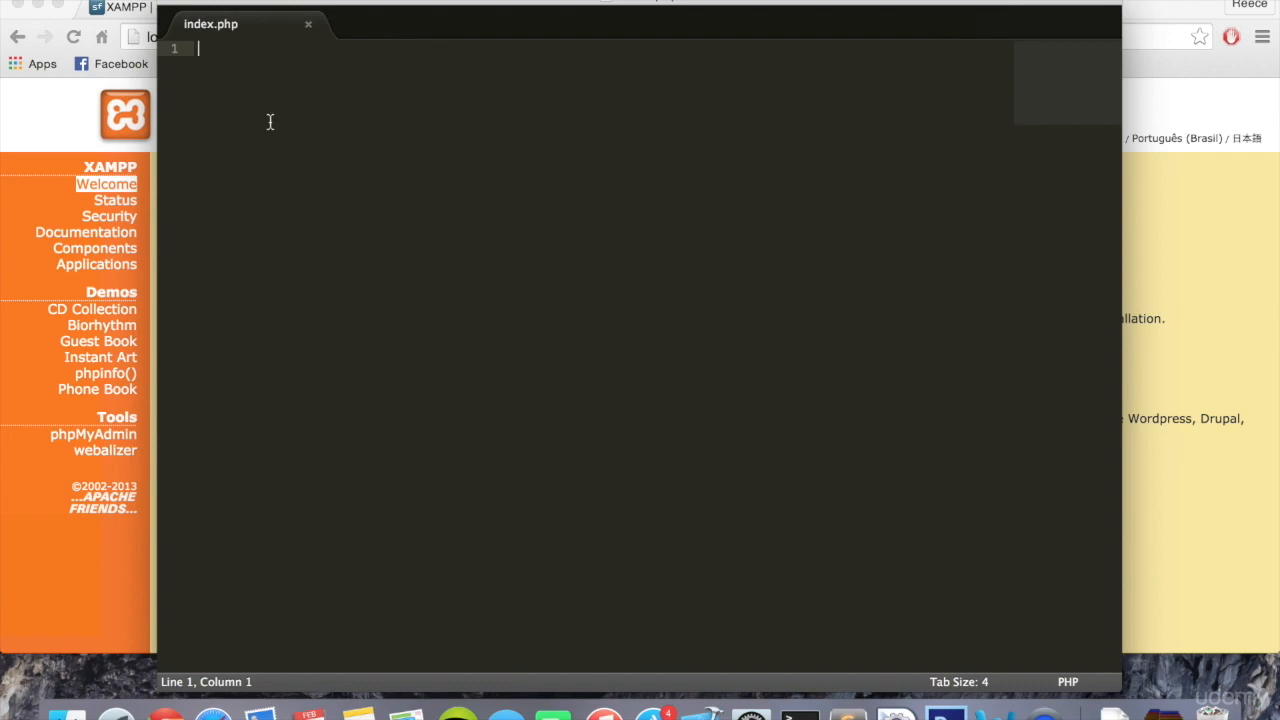
# - Insert the html snippet's page skeleton with head, title and body tags into index.php
pyautogui.write('html')
pyautogui.press('Tab')
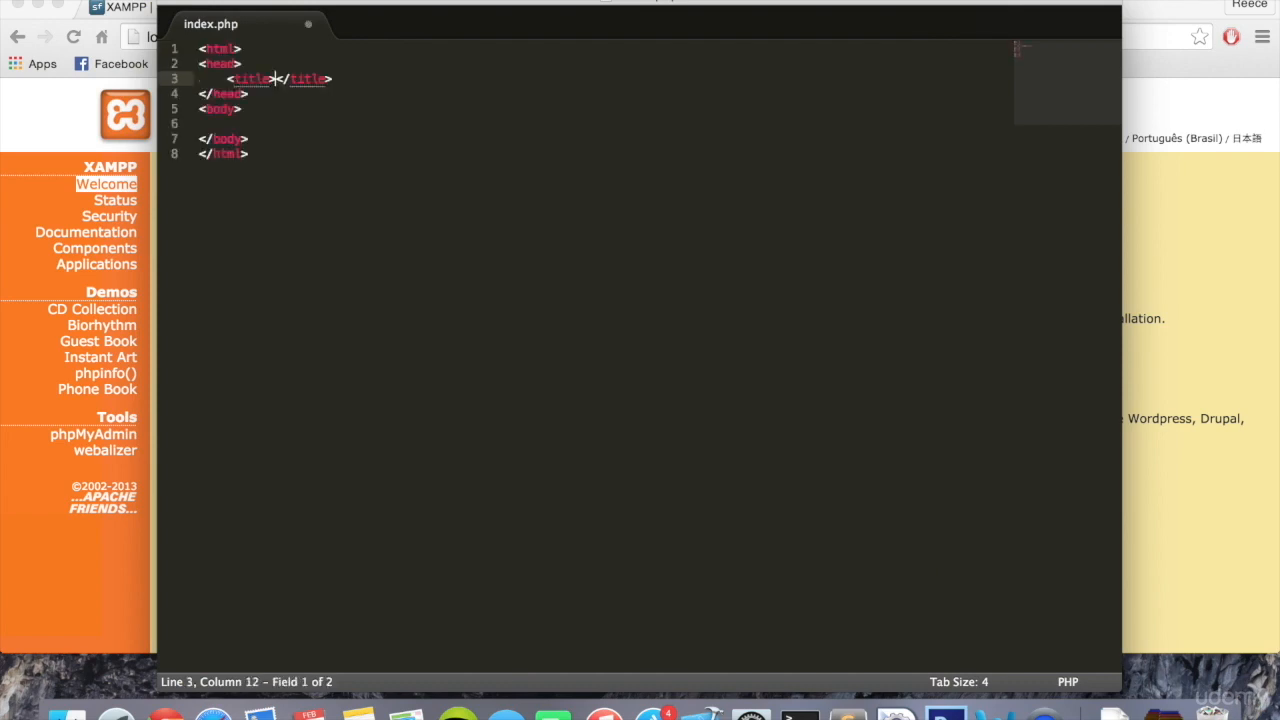
pyautogui.click(297, 177)
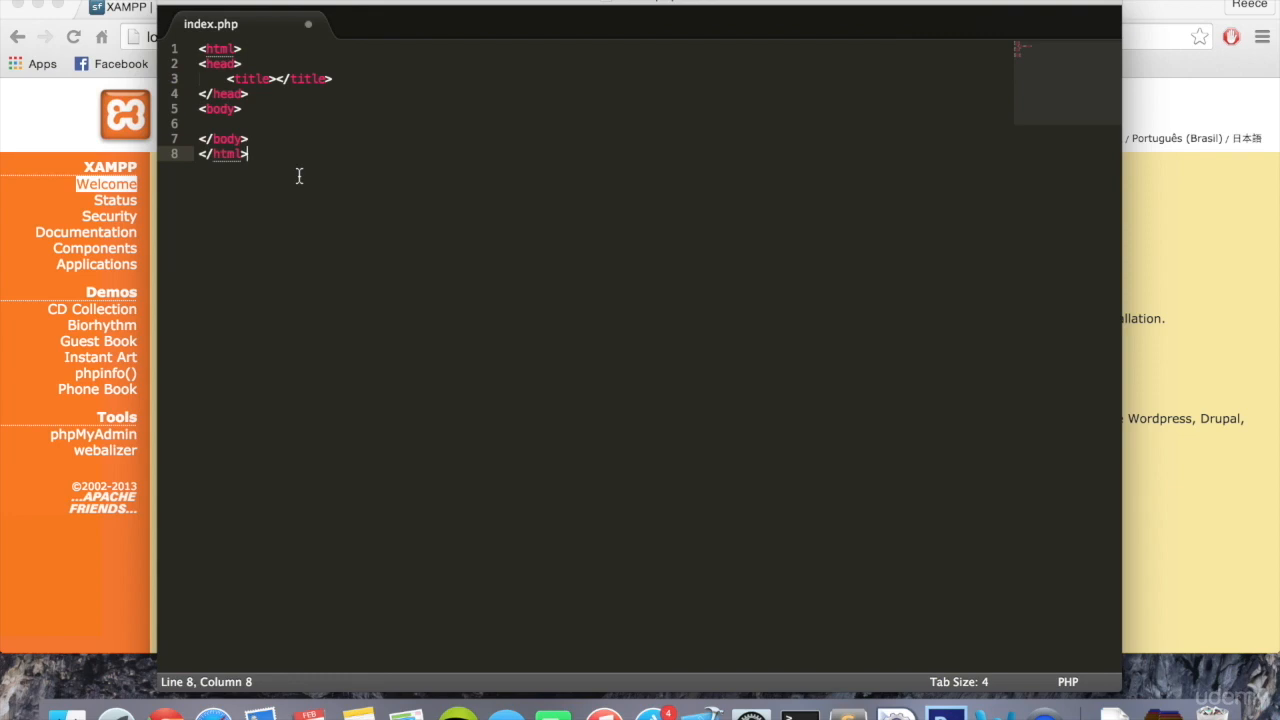
pyautogui.click(277, 124)
pyautogui.press('Tab')
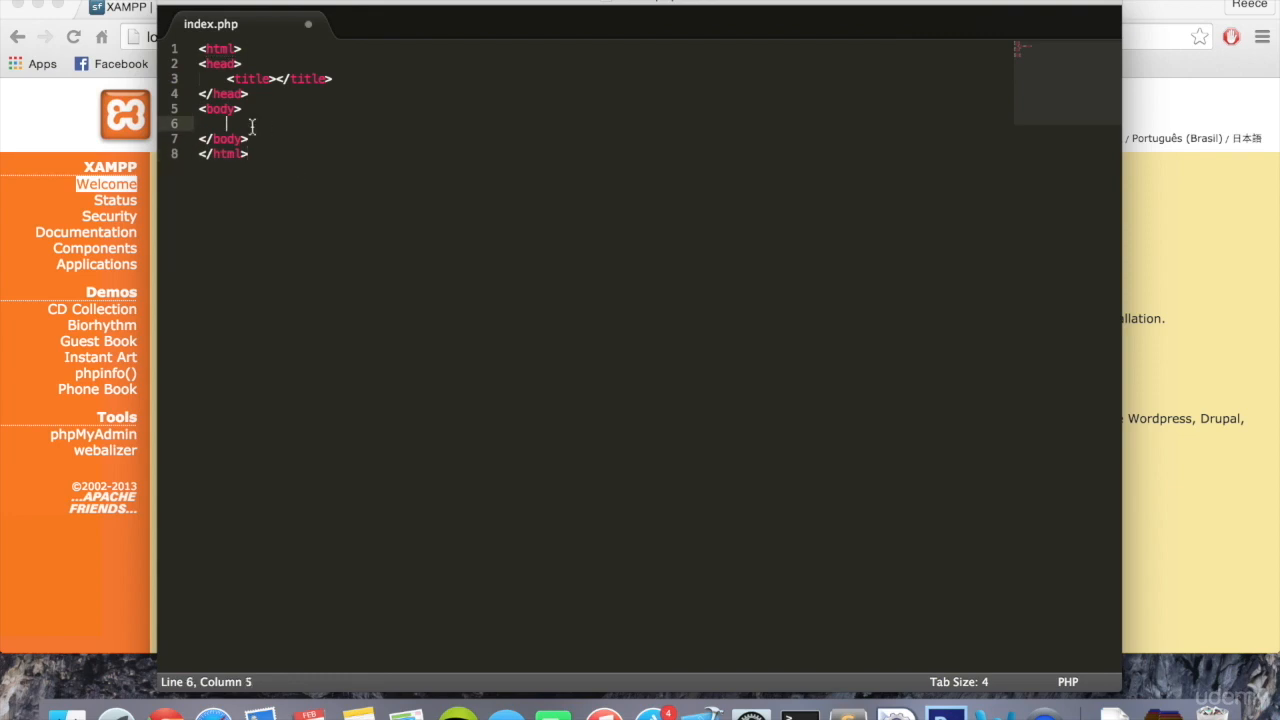
pyautogui.moveTo(200, 108); pyautogui.dragTo(258, 139)
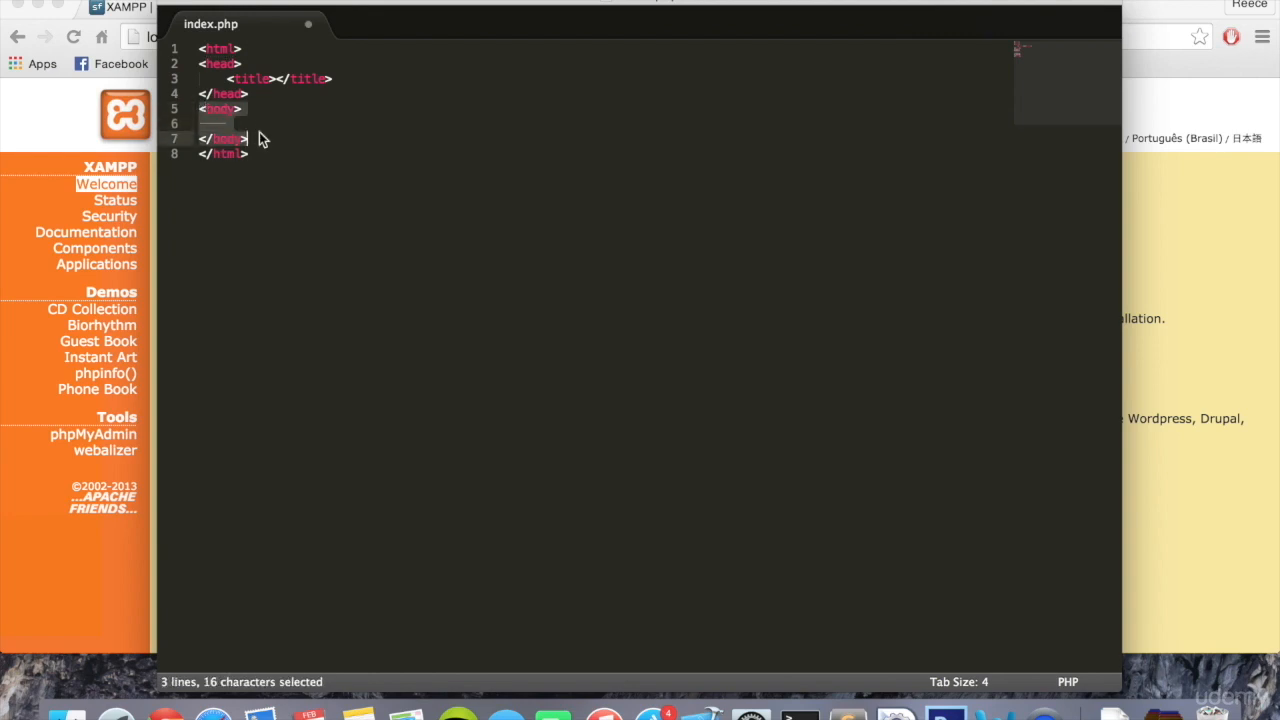
# - Enter Swirlfeed as the page title between the title tags
pyautogui.click(279, 76)
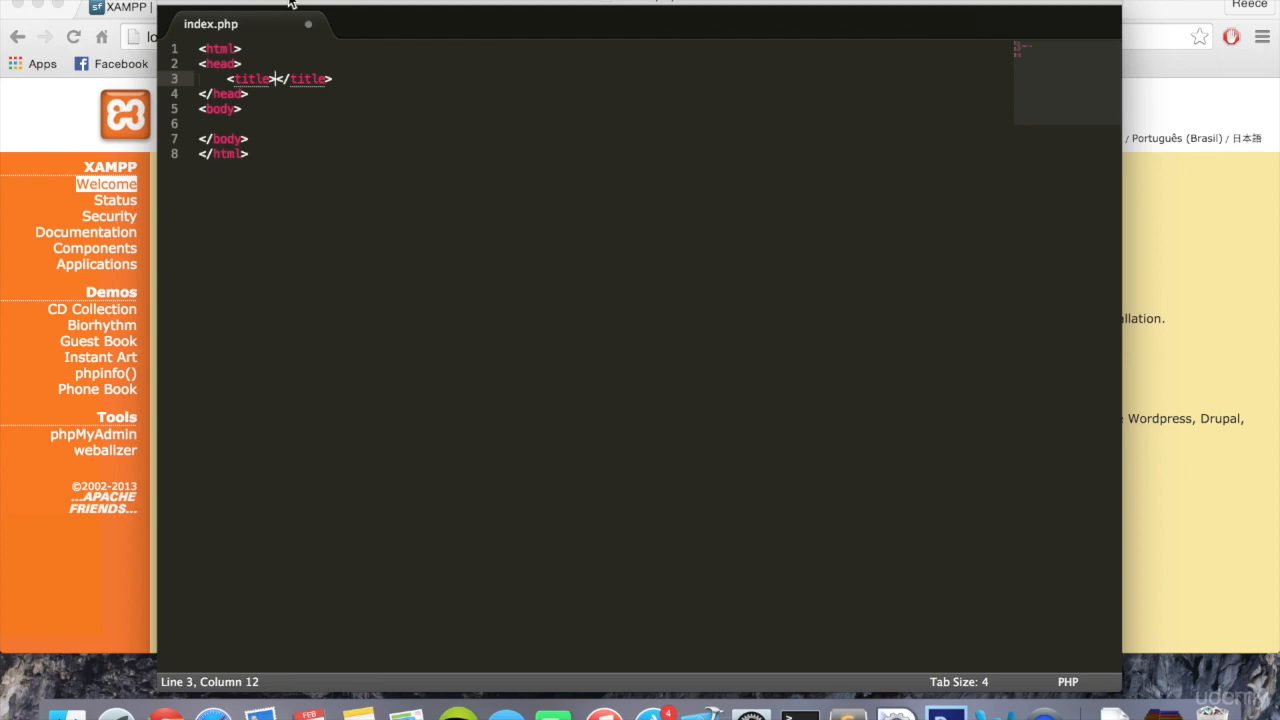
pyautogui.moveTo(290, 5); pyautogui.dragTo(538, 5)
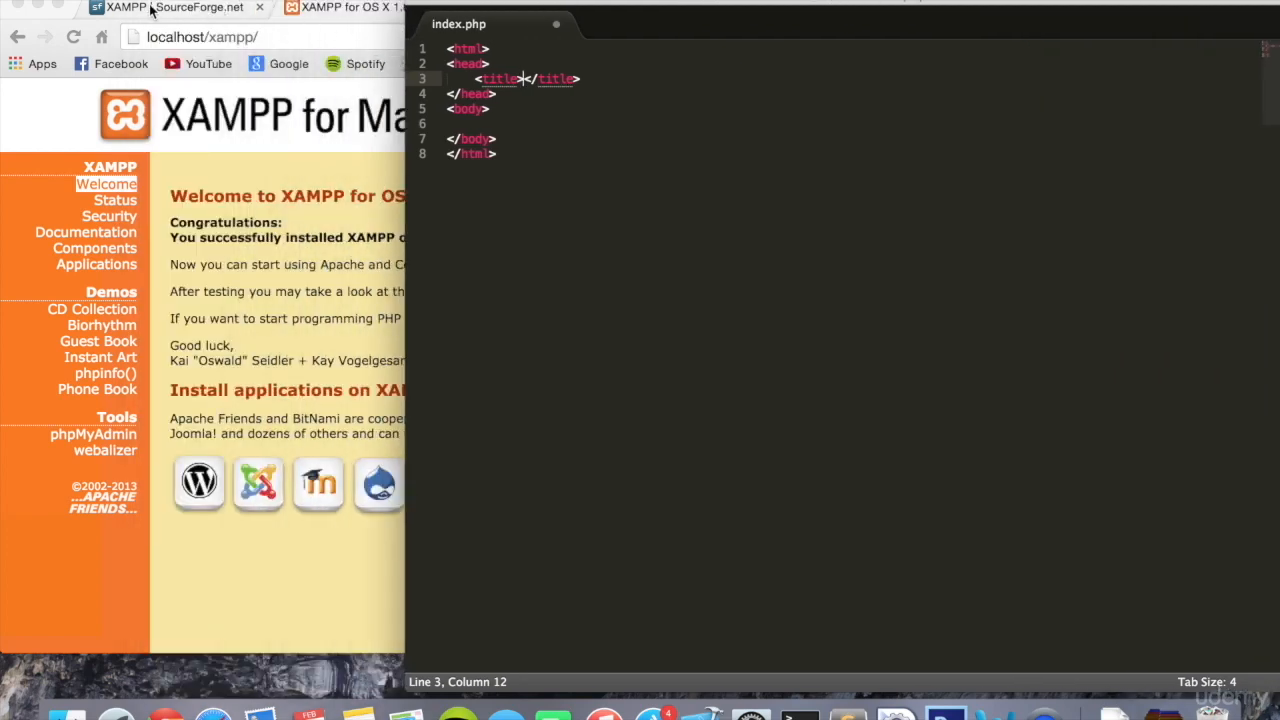
pyautogui.moveTo(565, 11); pyautogui.dragTo(428, 9)
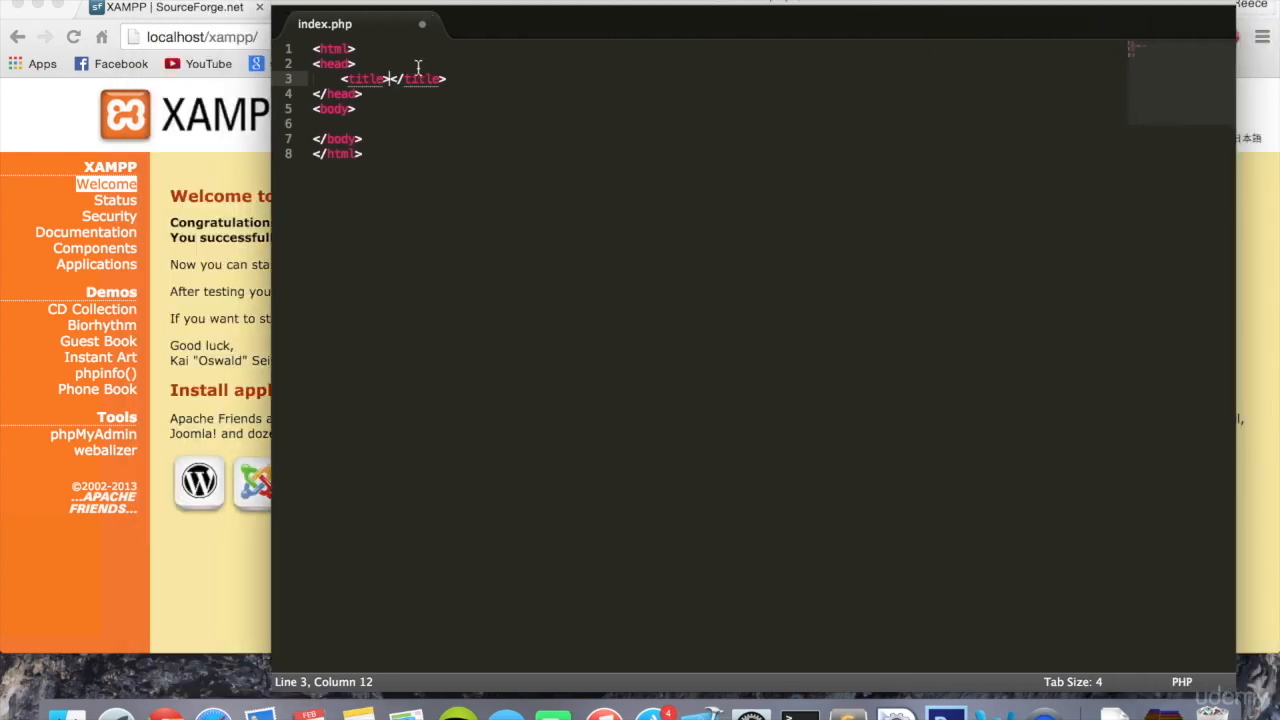
pyautogui.write('Swirlfeed')
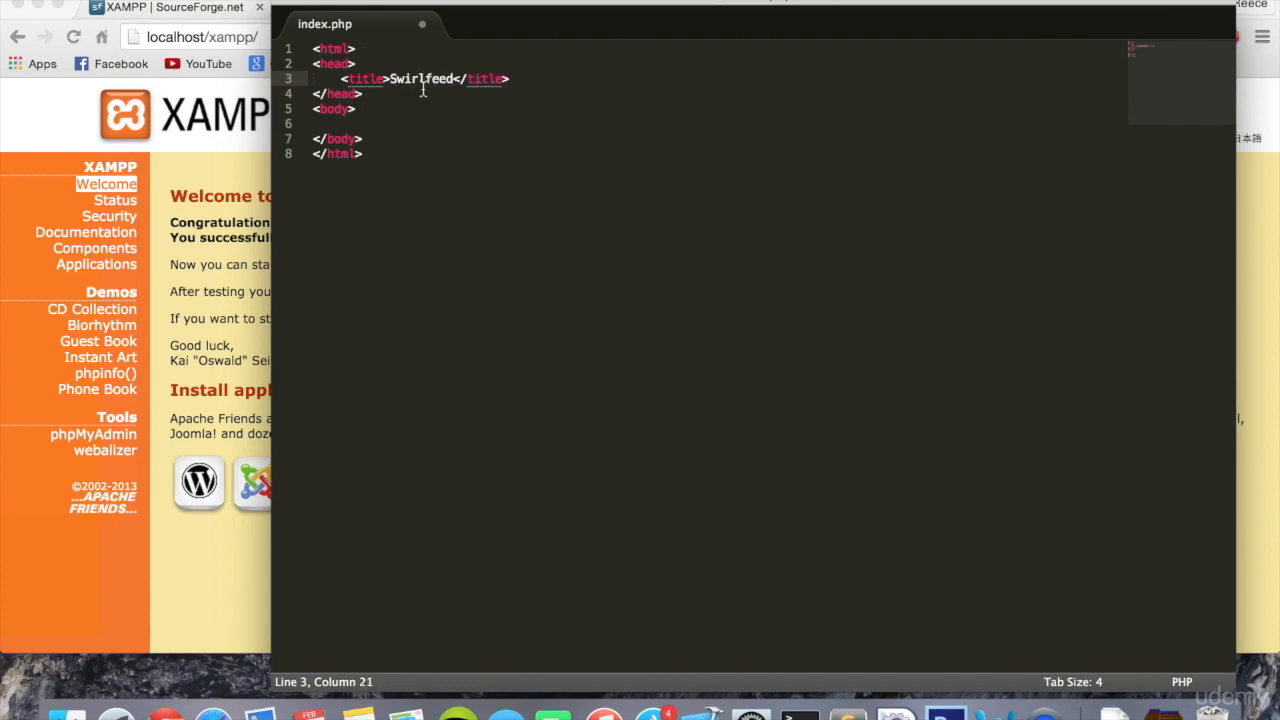
# - Add an indented line in the body reading Hello, the author's first name and an exclamation mark, and save index.php
pyautogui.click(405, 126)
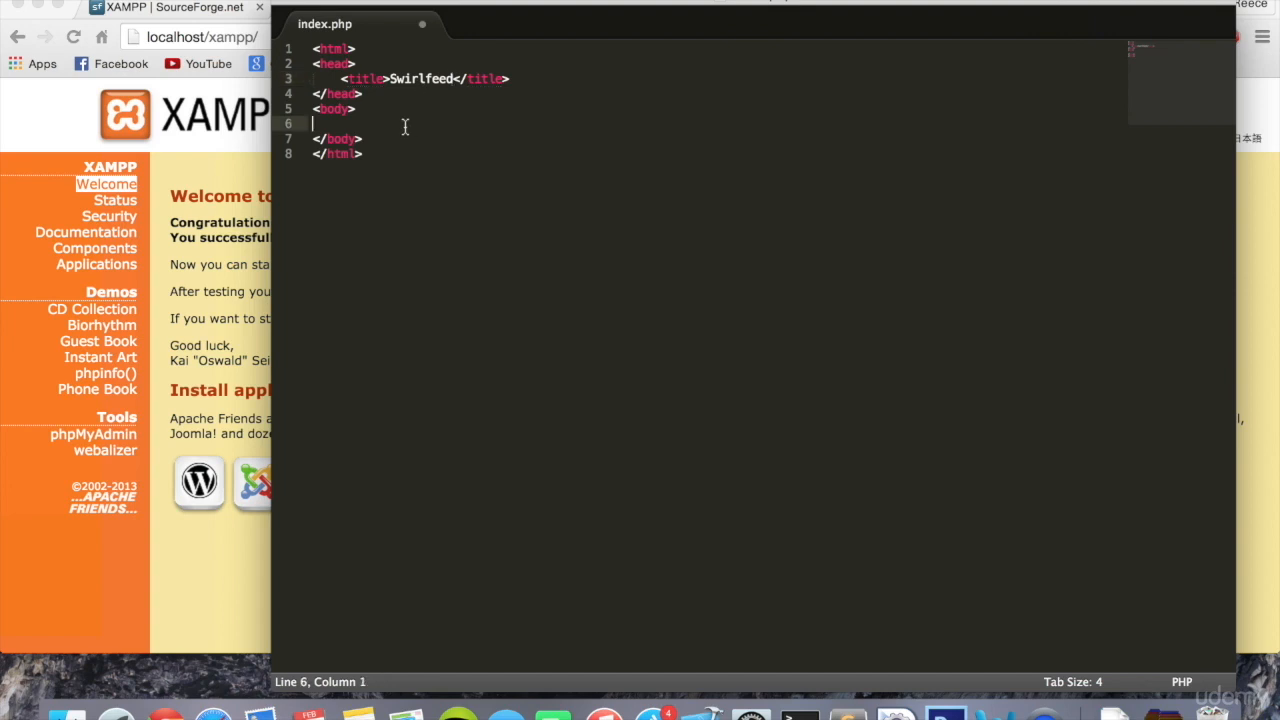
pyautogui.press('Tab')
pyautogui.write('Hello Reece!')
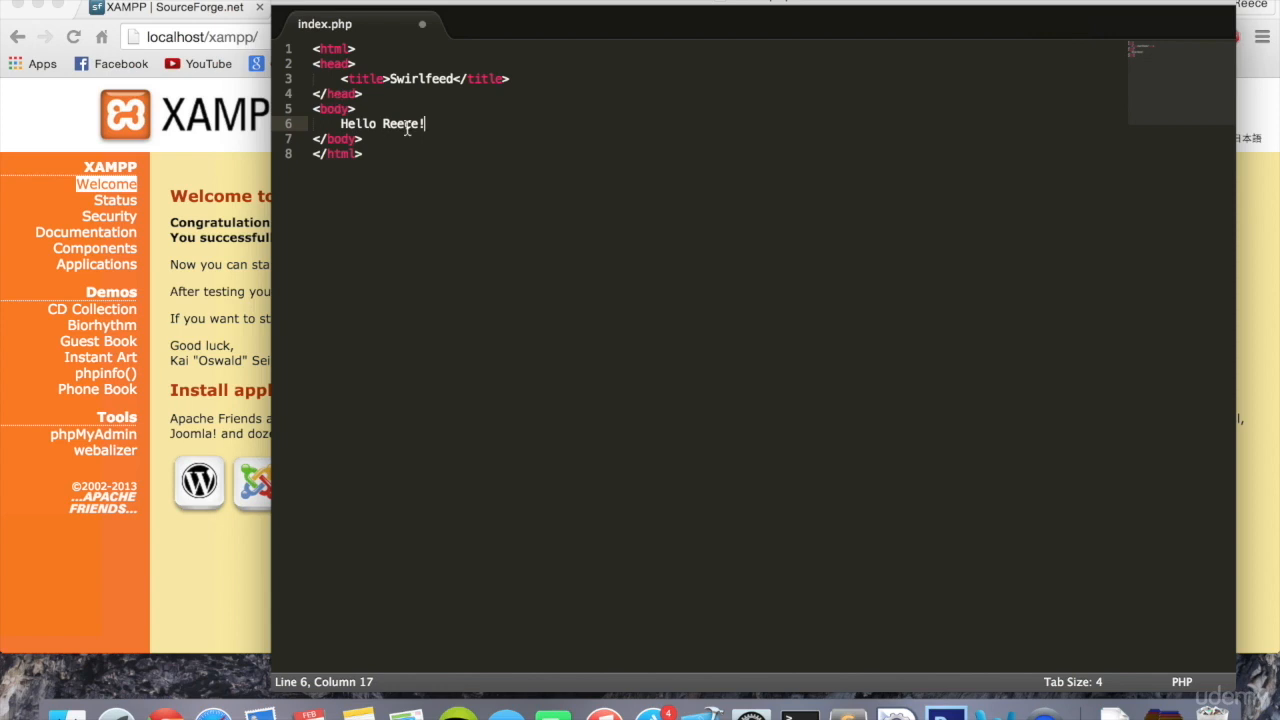
pyautogui.press('super+s')
# - Switch to Chrome, load localhost/demo/index.php in place of the XAMPP welcome page, and select the greeting text on the page
pyautogui.press('super+Tab')
pyautogui.click(300, 36)
pyautogui.click(300, 36)
pyautogui.press('super+a')
pyautogui.press('BackSpace')
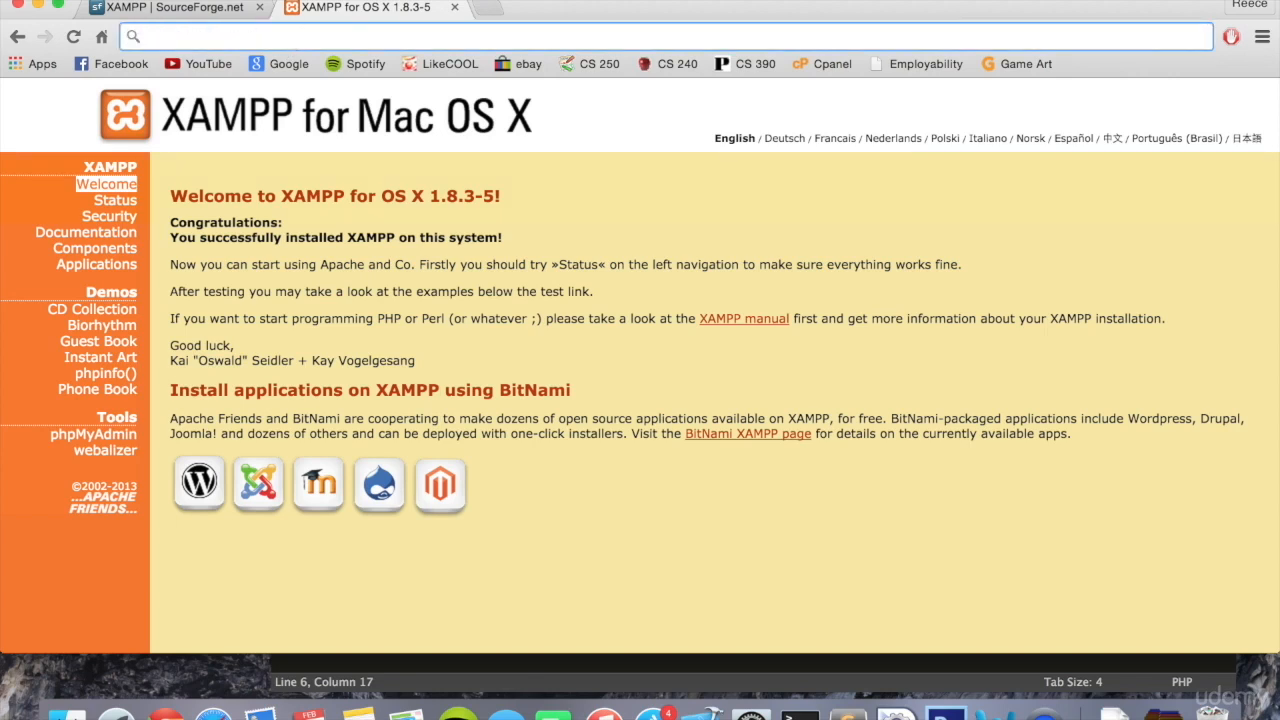
pyautogui.write('localh')
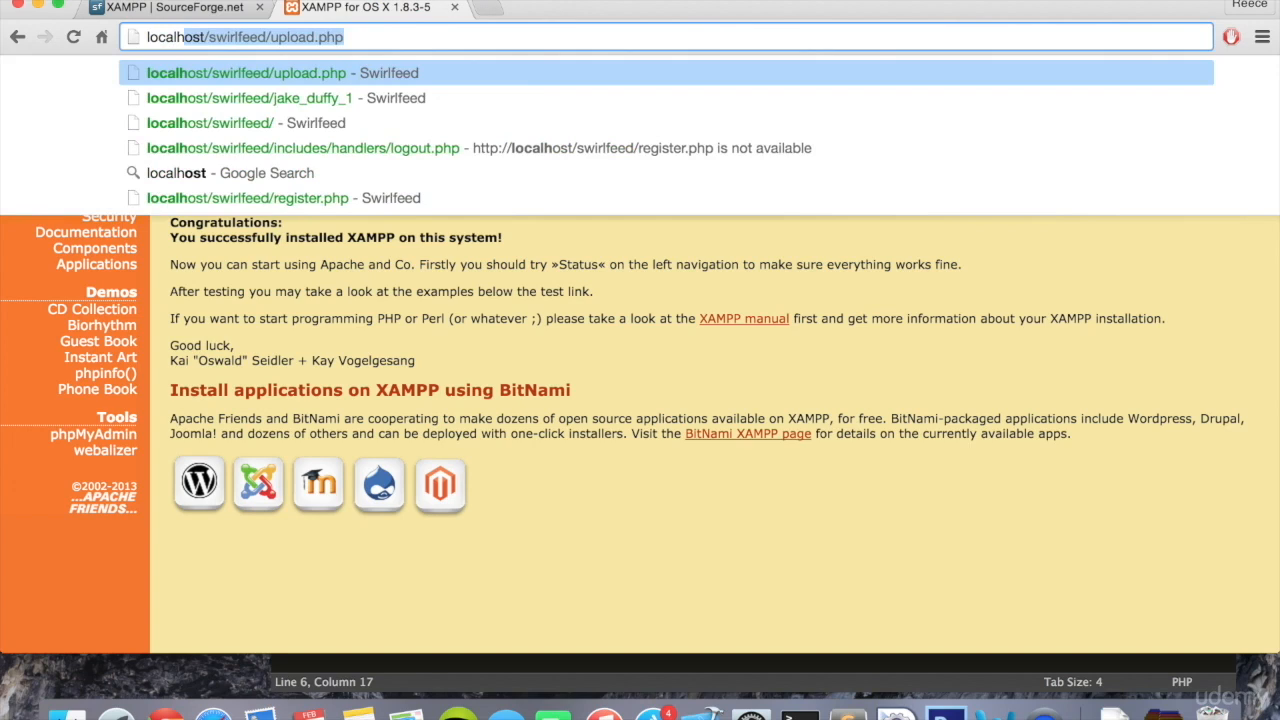
pyautogui.write('ost/')
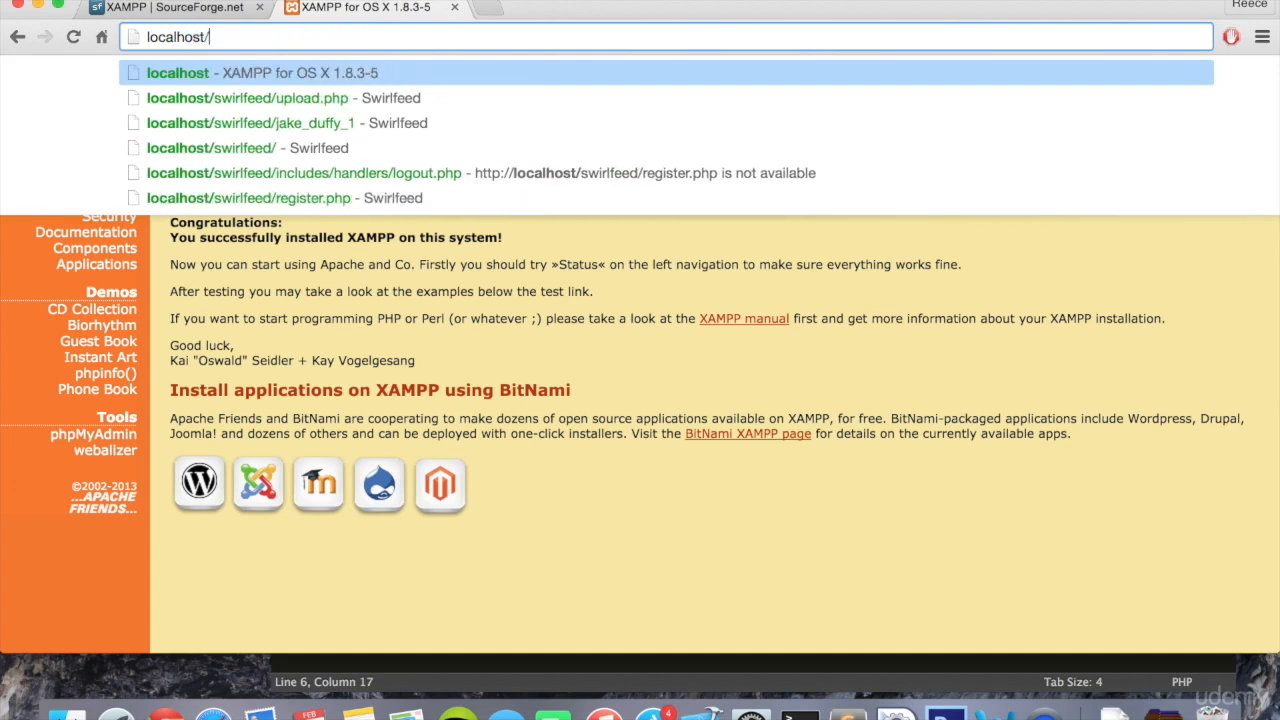
pyautogui.write('demo')
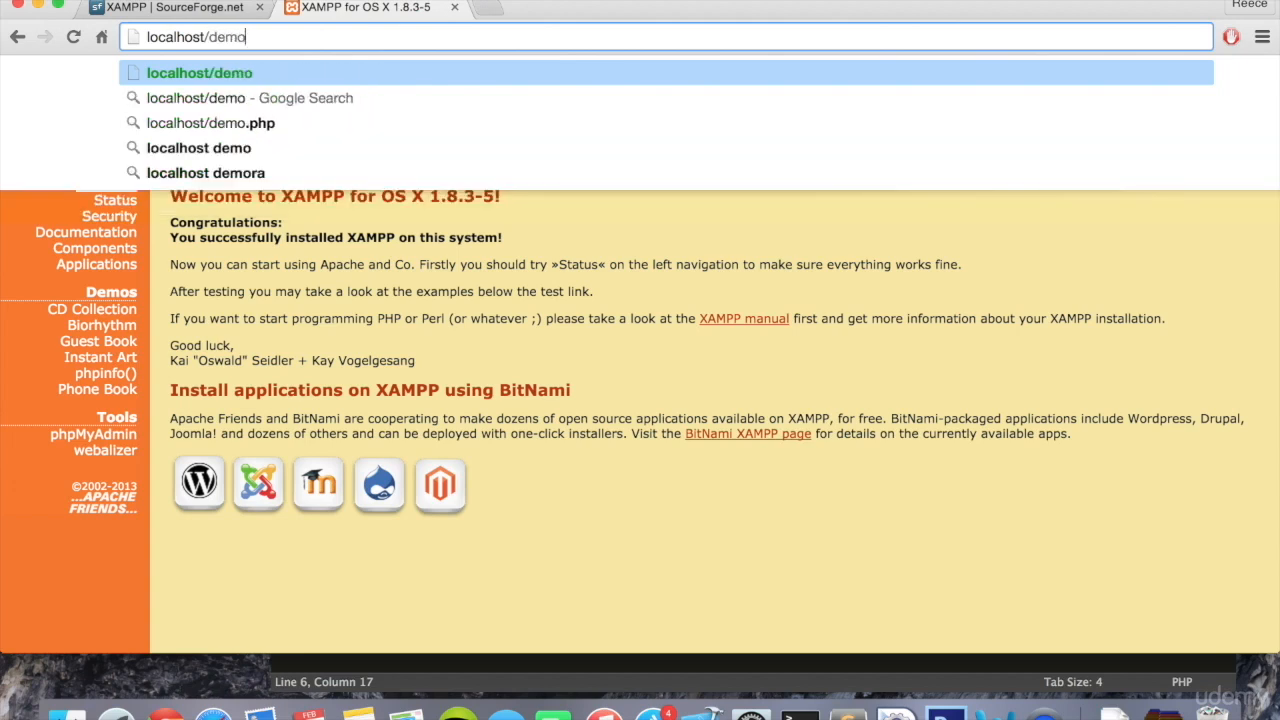
pyautogui.write('/')
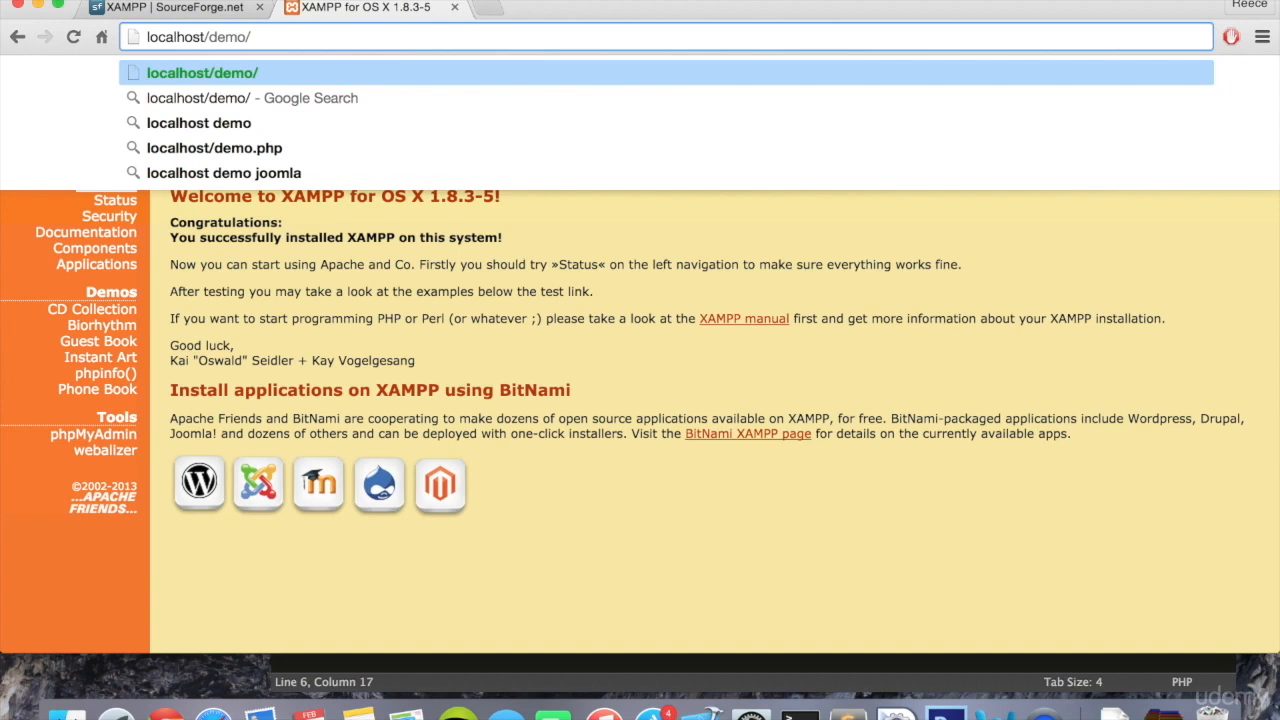
pyautogui.write('index.php')
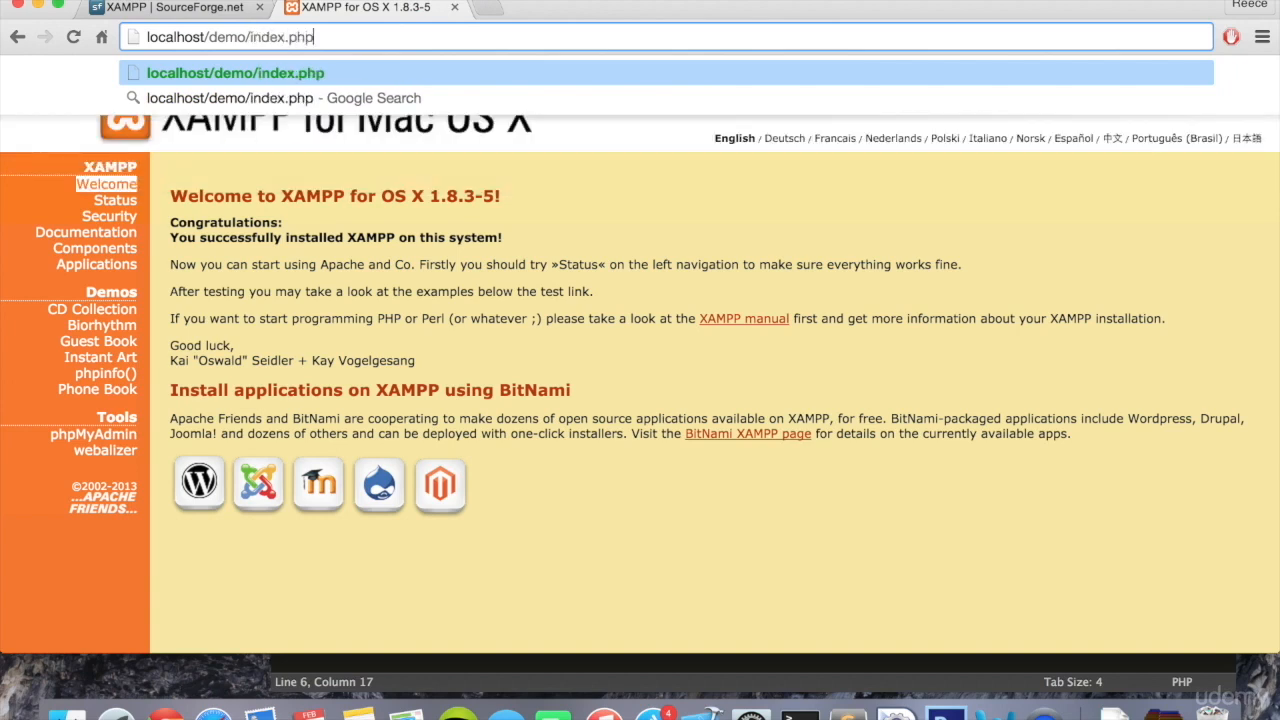
pyautogui.press('Return')
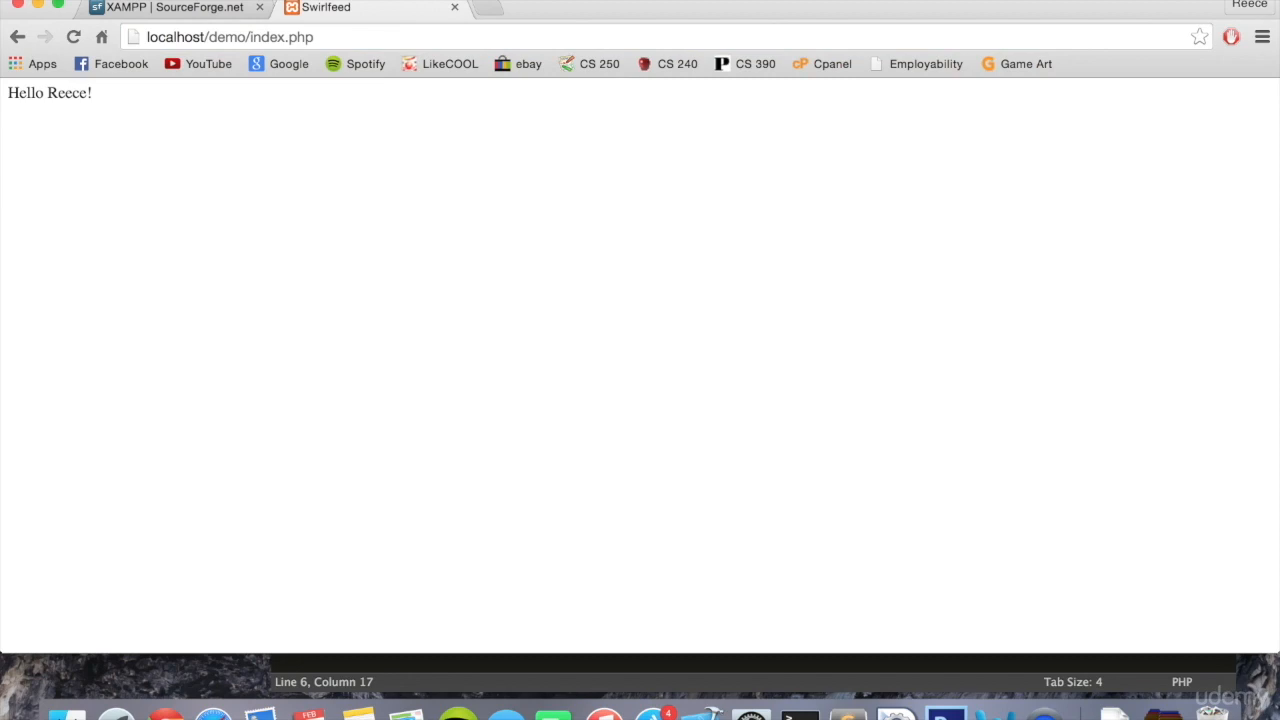
pyautogui.tripleClick(36, 95)
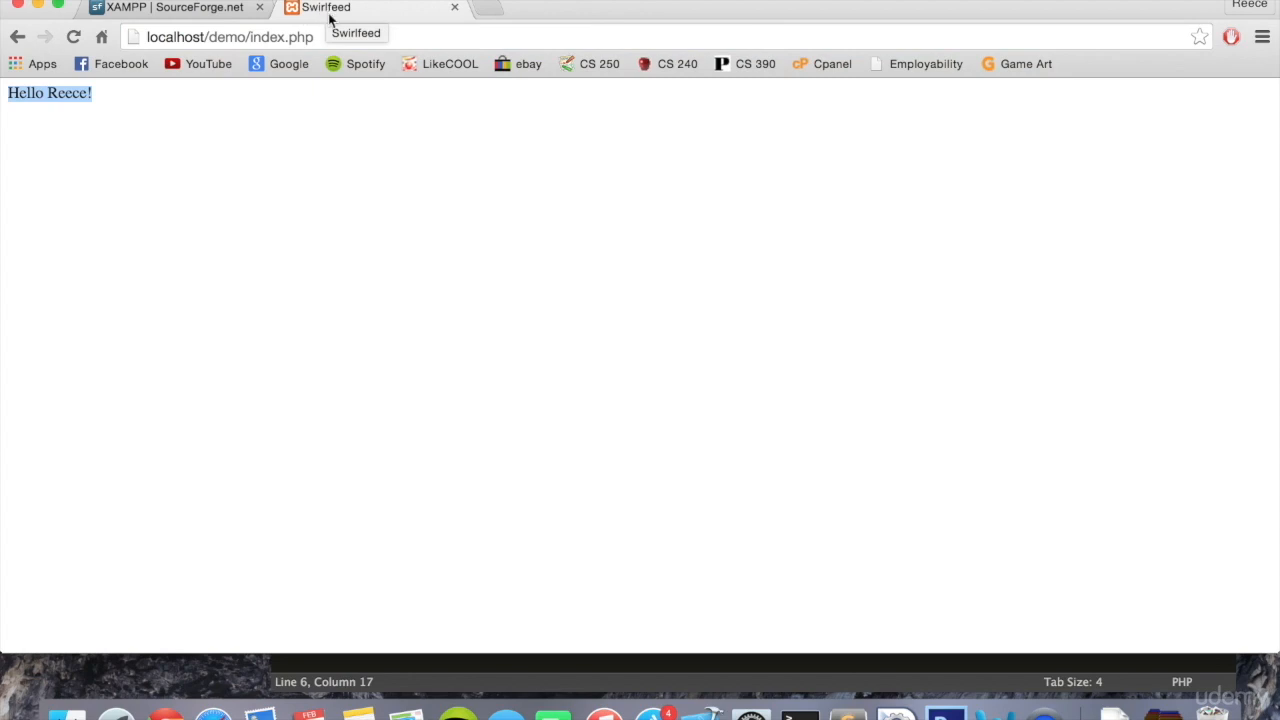
# - Switch to Sublime Text, change the page title in index.php to Welcome to Swirlfeed, and save the file
pyautogui.click(850, 708)
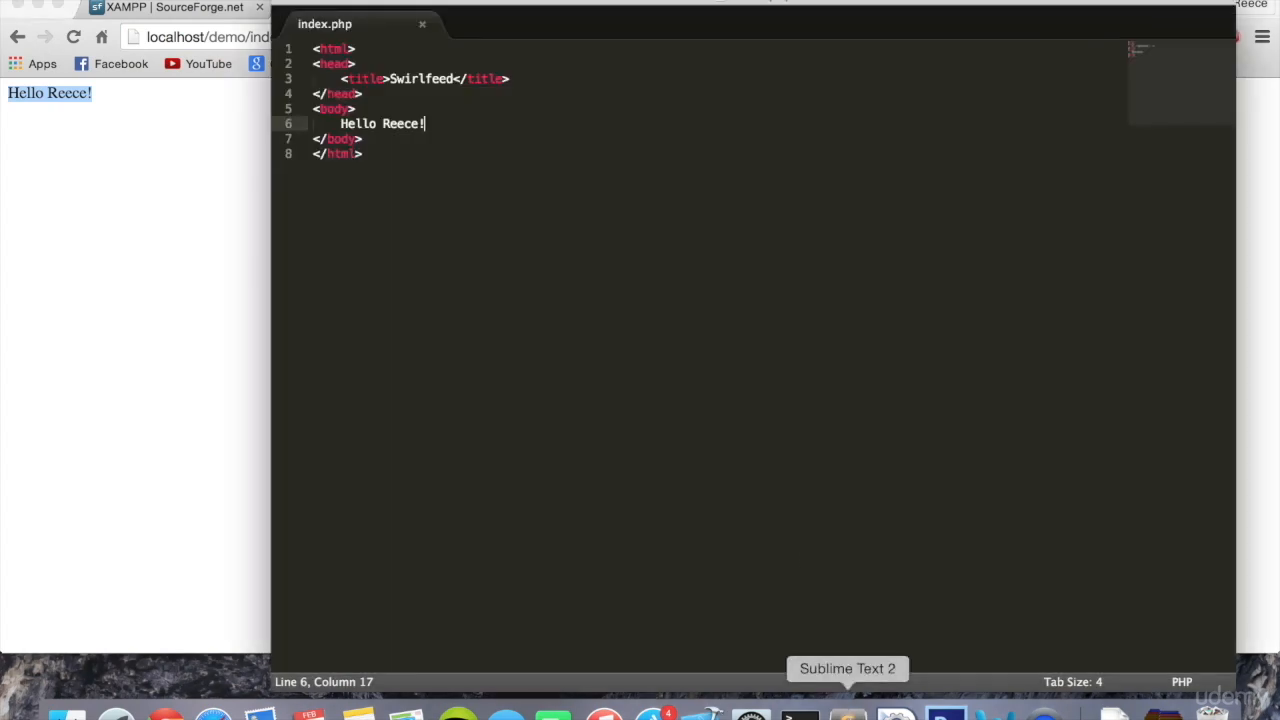
pyautogui.click(390, 80)
pyautogui.write('Welcome ')
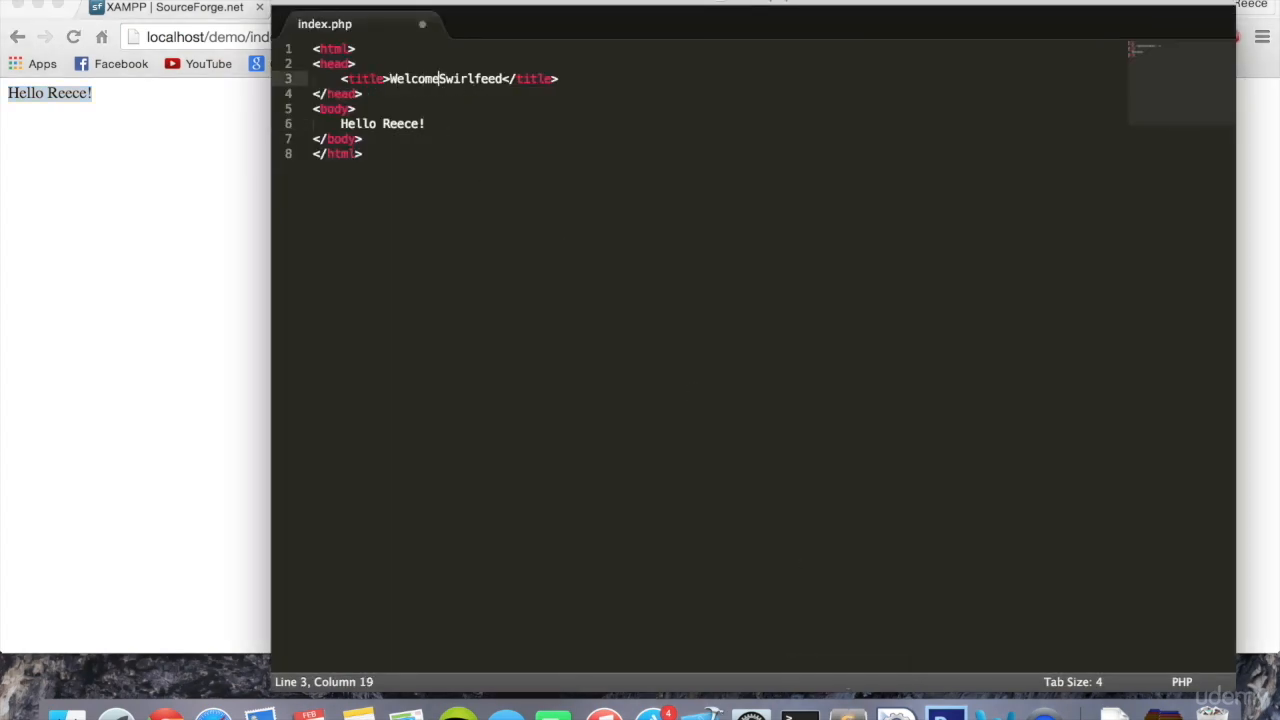
pyautogui.write('to')
pyautogui.press('super+s')
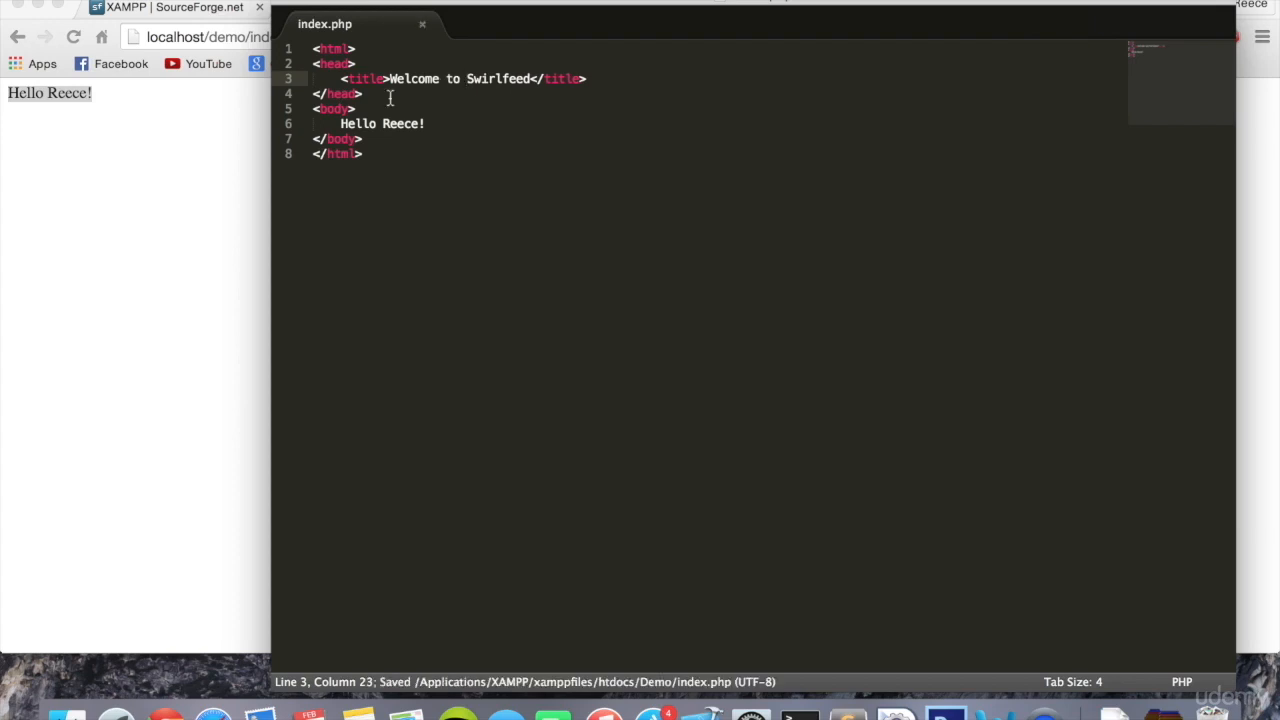
# - Add four more exclamation marks to the end of the body greeting, save index.php, and reload the demo page in Chrome
pyautogui.click(455, 126)
pyautogui.write('!!!!')
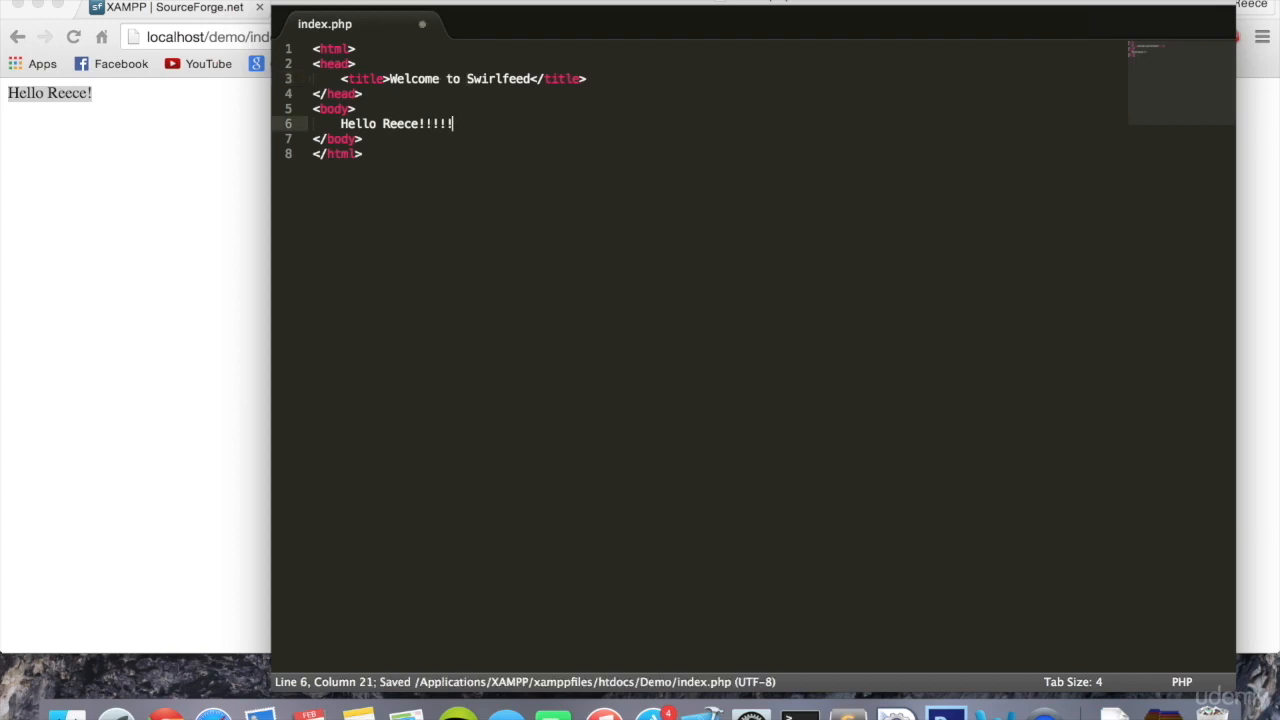
pyautogui.click(104, 193)
pyautogui.click(72, 37)
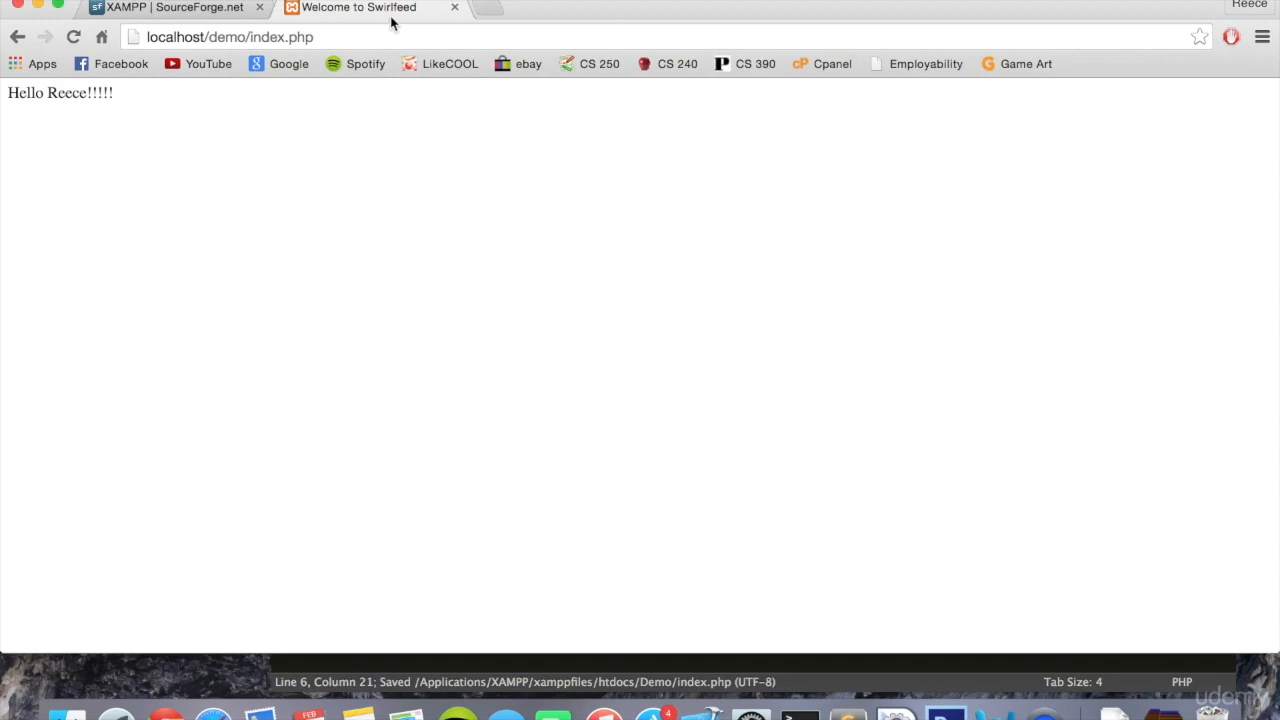